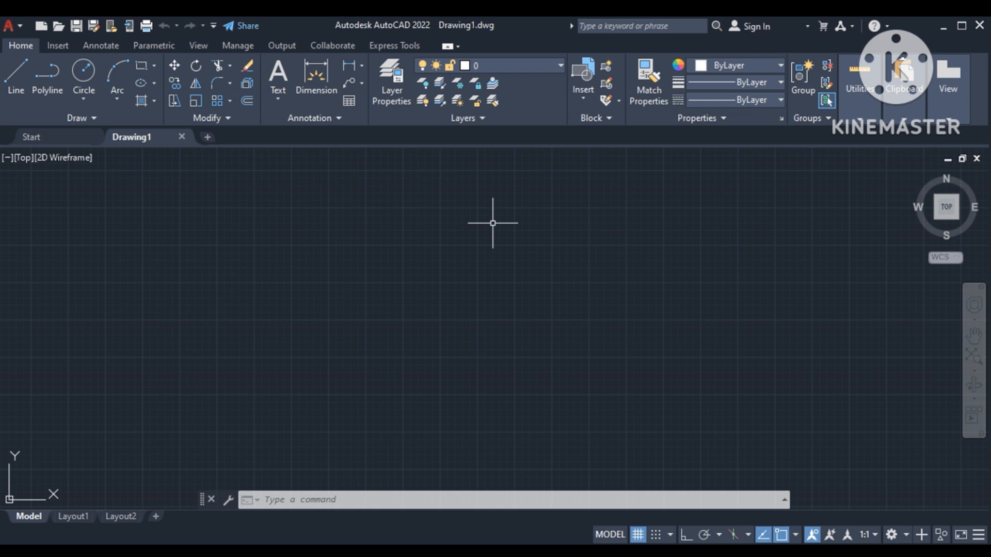
Step: Set the drawing units to Engineering length type with 0'-0.0" precision and Inches as the insertion scale
text(un)
key(Return)
click(477, 186)
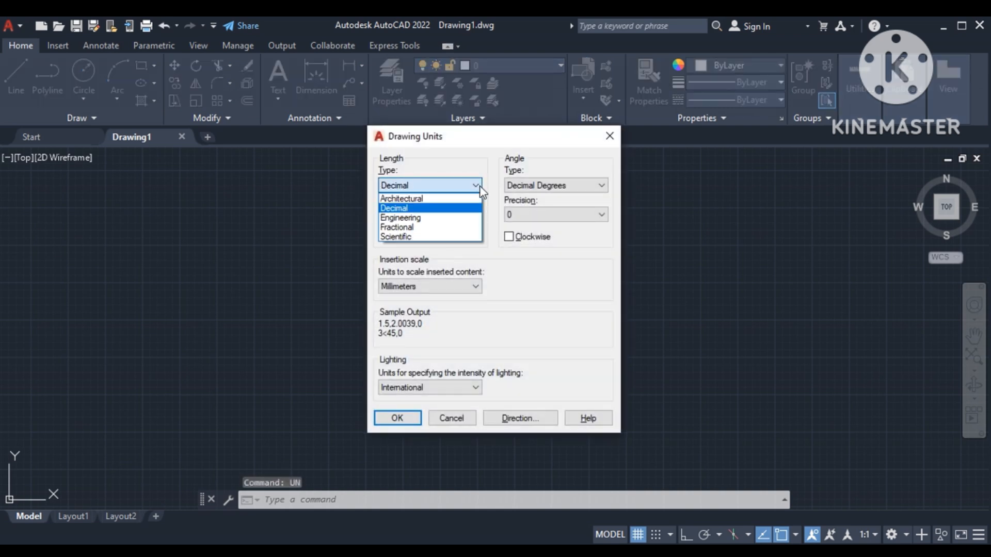
click(426, 217)
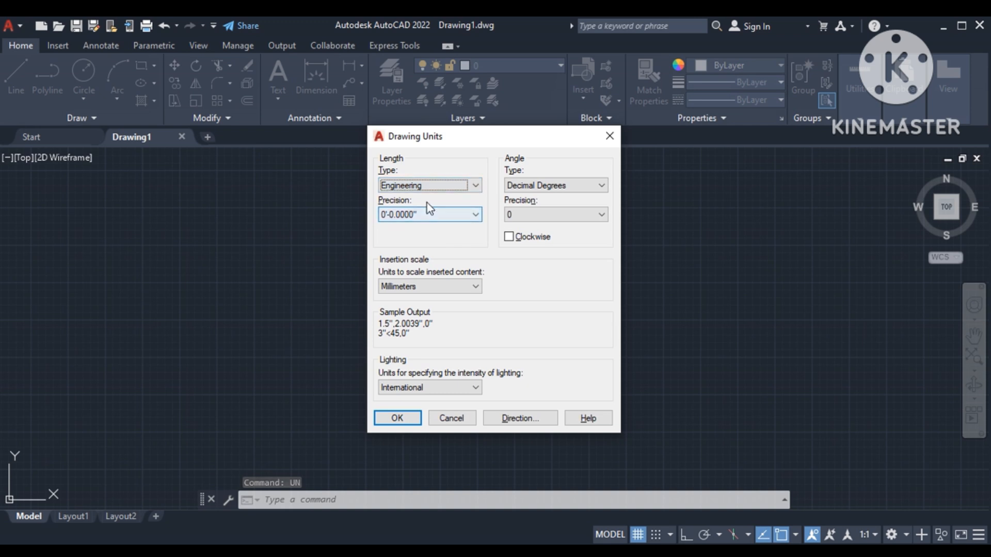
click(427, 212)
click(417, 241)
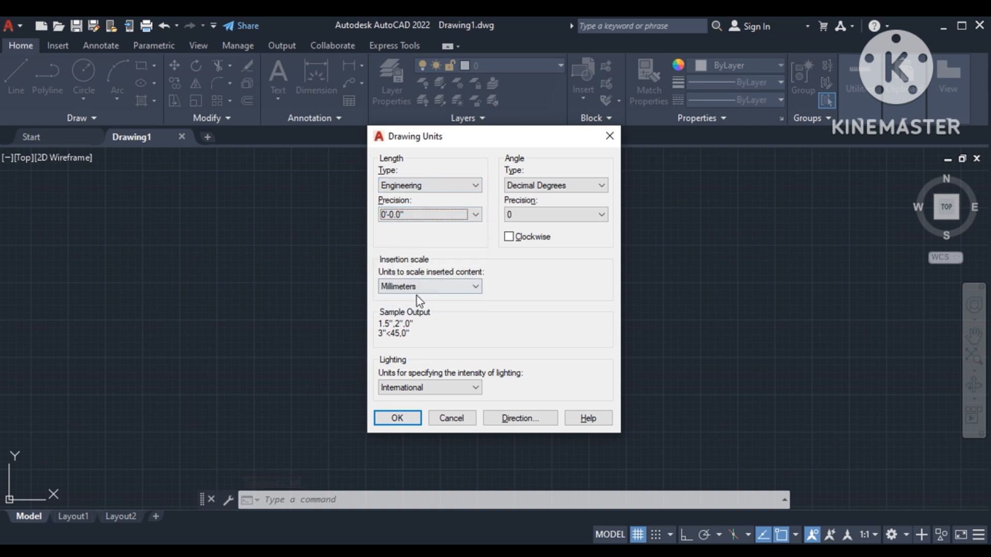
click(417, 290)
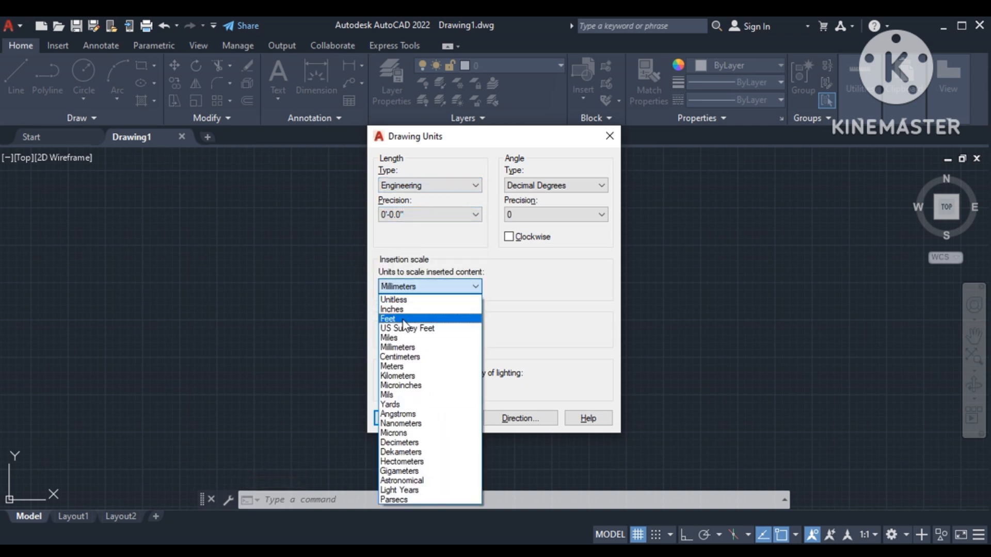
click(410, 310)
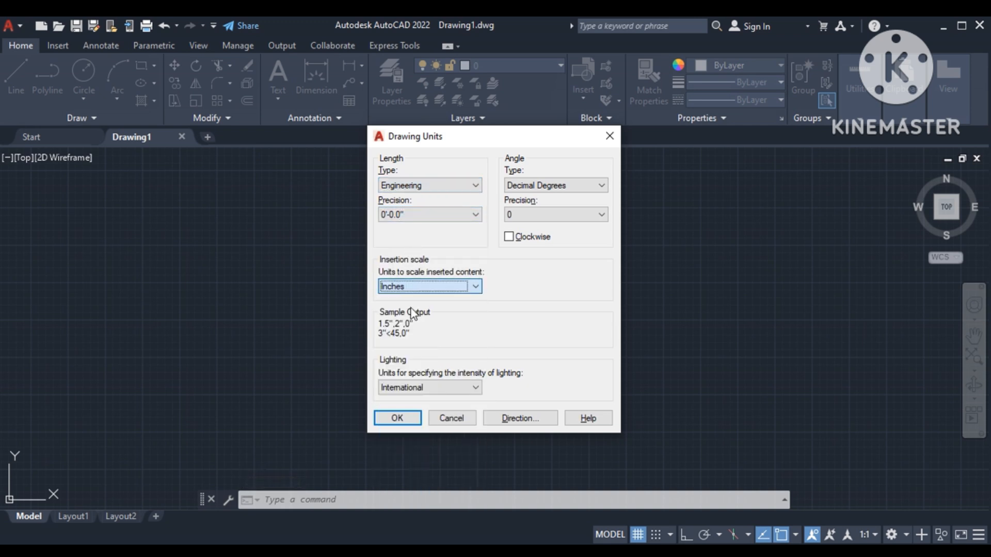
click(405, 418)
Step: Set the upper drawing limit (LIMMAX) to 100',100' and run Zoom All to fit the new limits
text(LIMM)
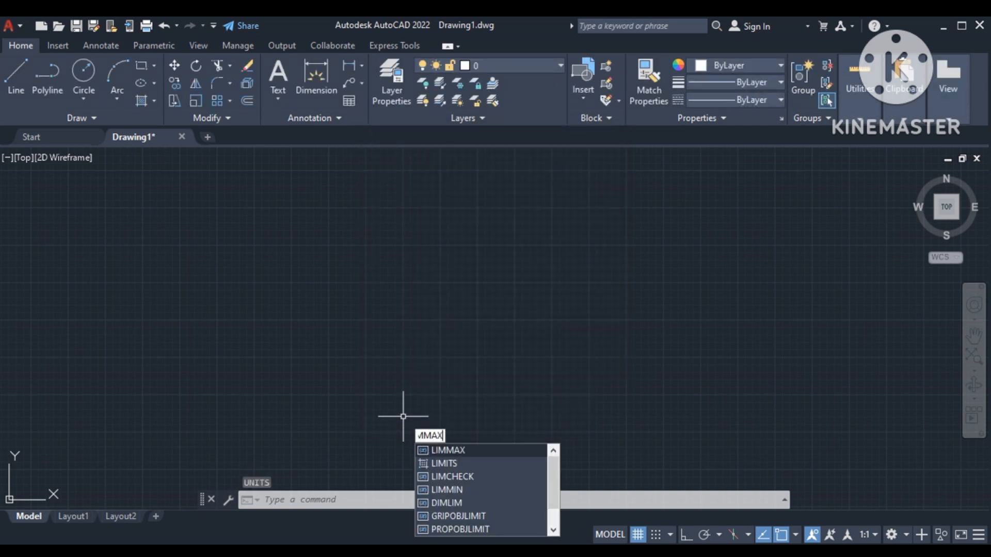
text(AX)
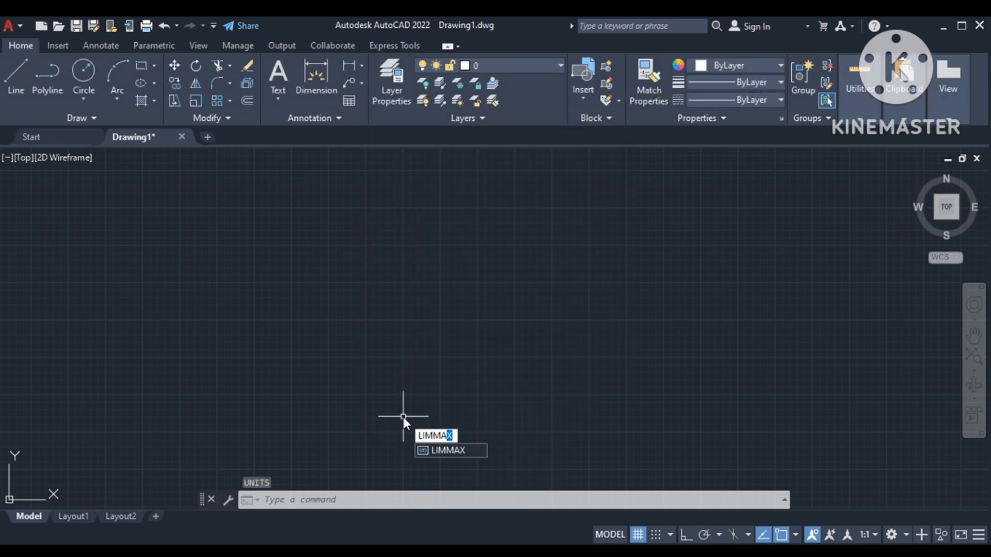
key(Return)
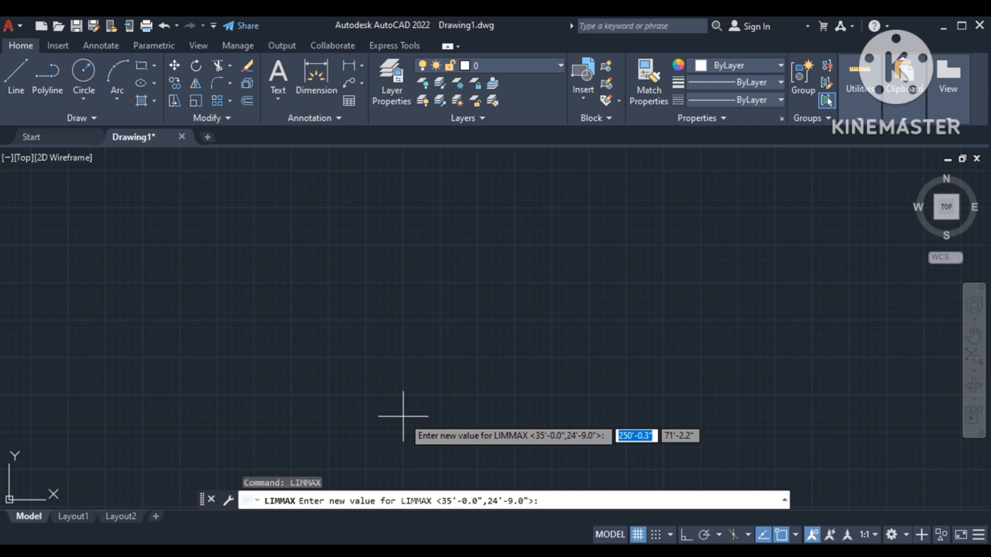
text(100')
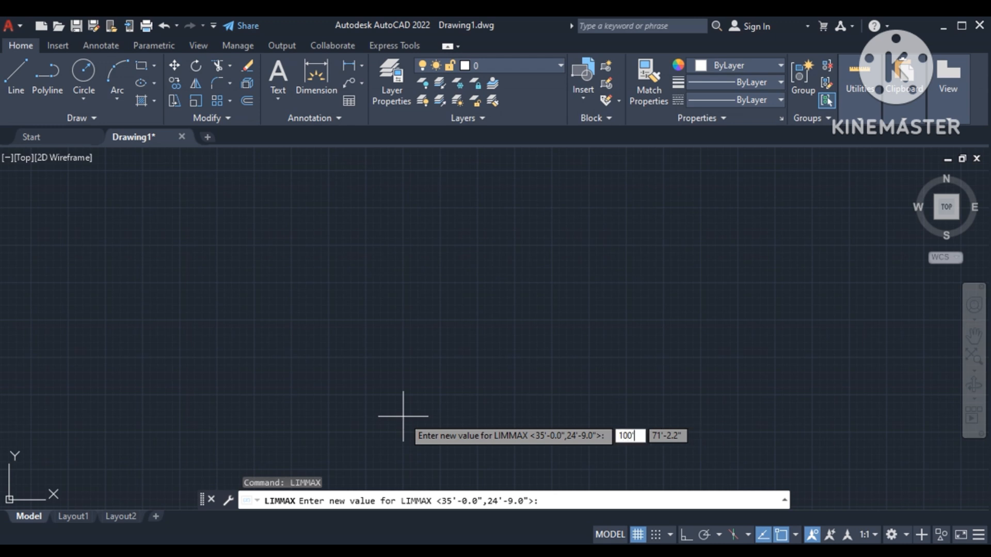
key(Tab)
text(100)
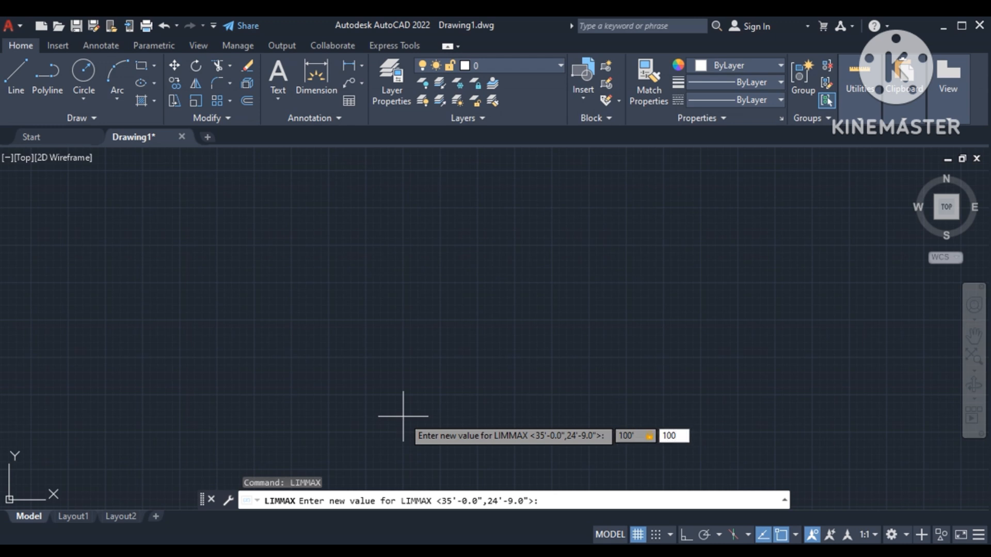
text(')
key(Return)
text(z)
key(Return)
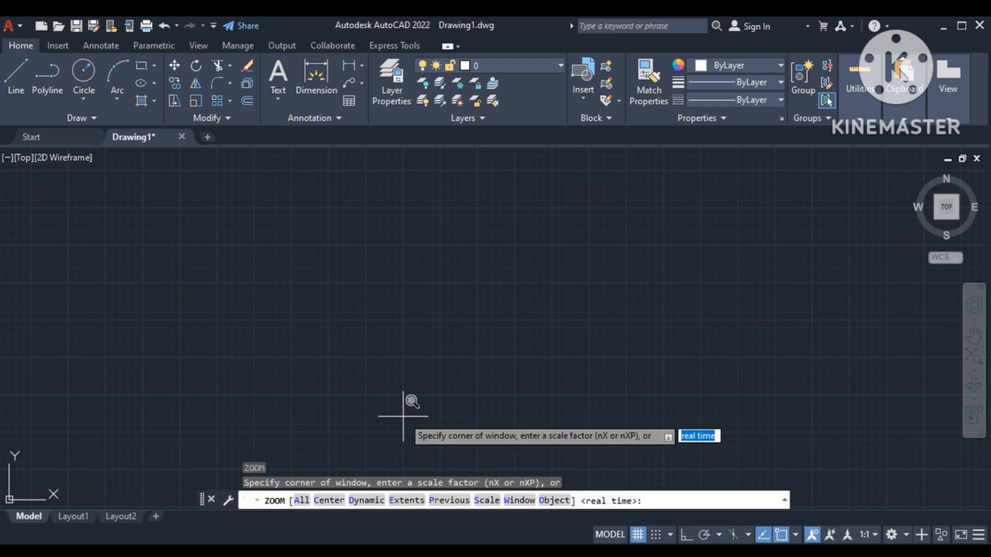
text(a)
key(Return)
Step: Set the UCS icon to the Noorigin option with the UCSICON command
text(UCSICo)
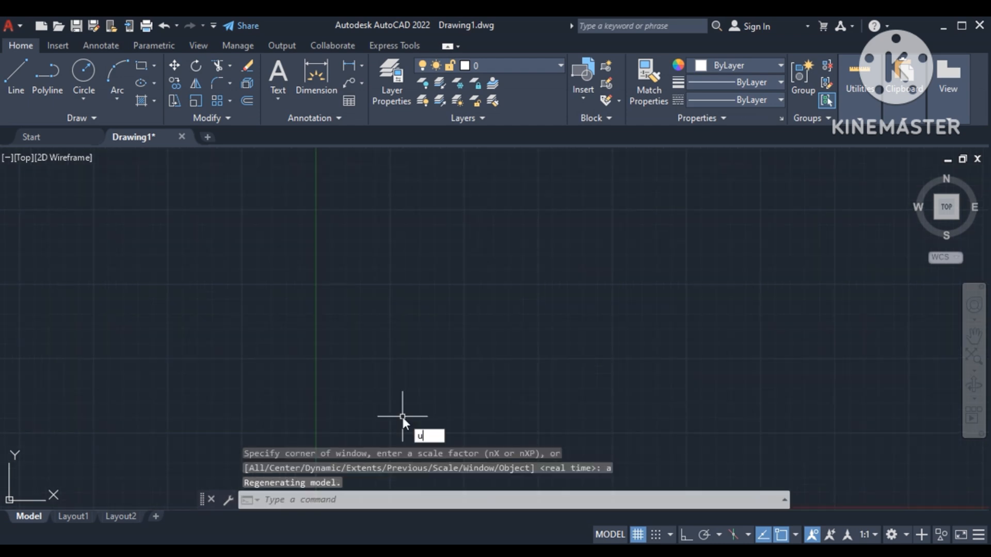
text(n)
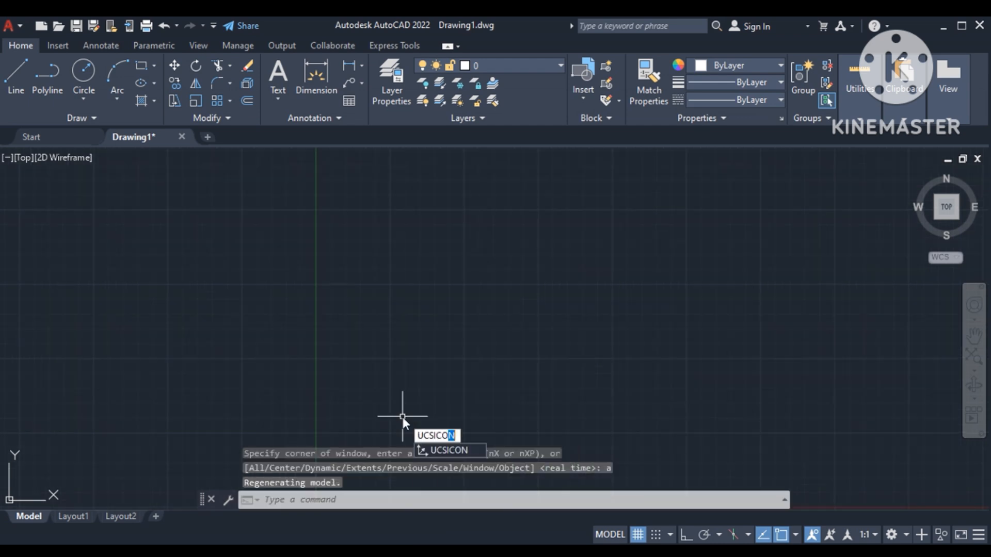
key(Return)
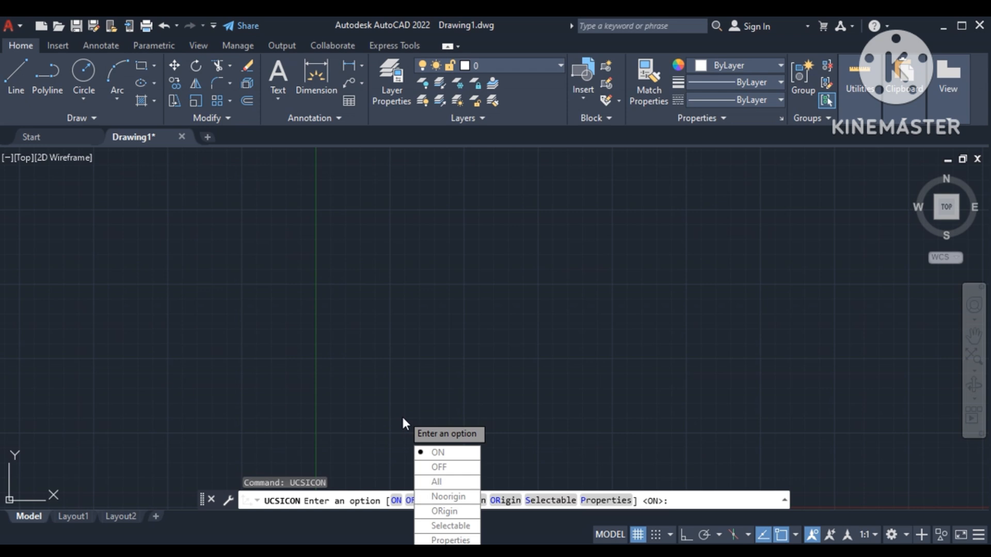
text(n)
key(Return)
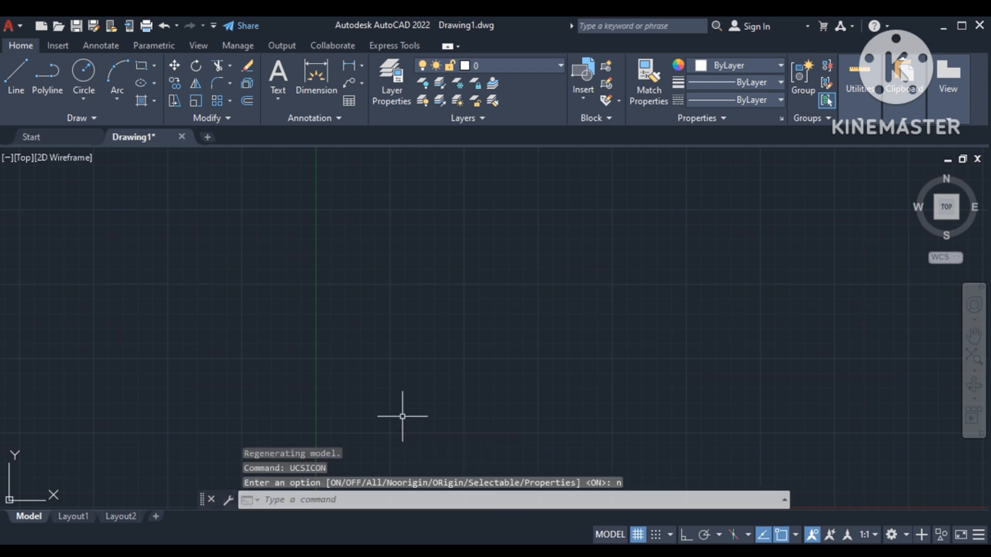
Step: In the drafting settings, keep object snap on and select all object snap modes, then apply the settings
text(ds)
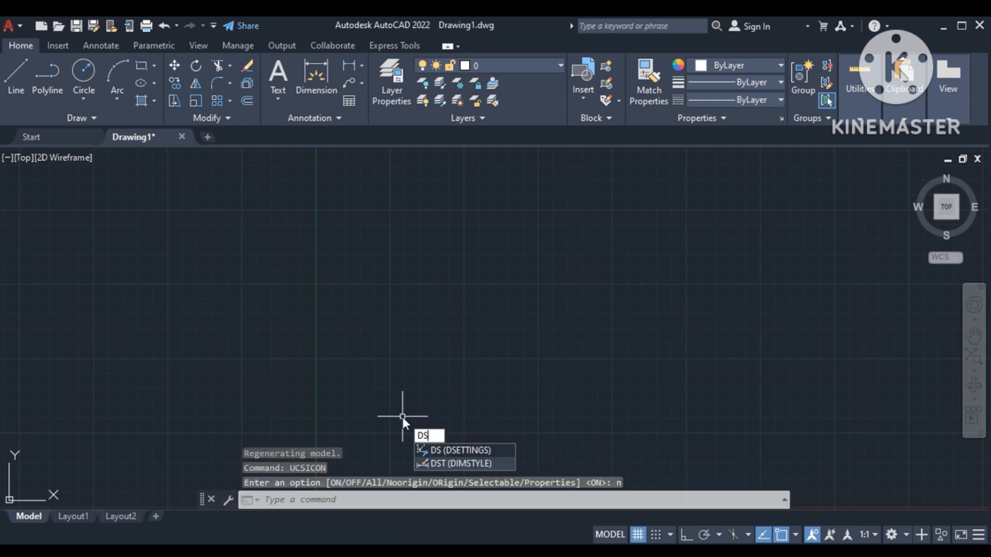
key(Return)
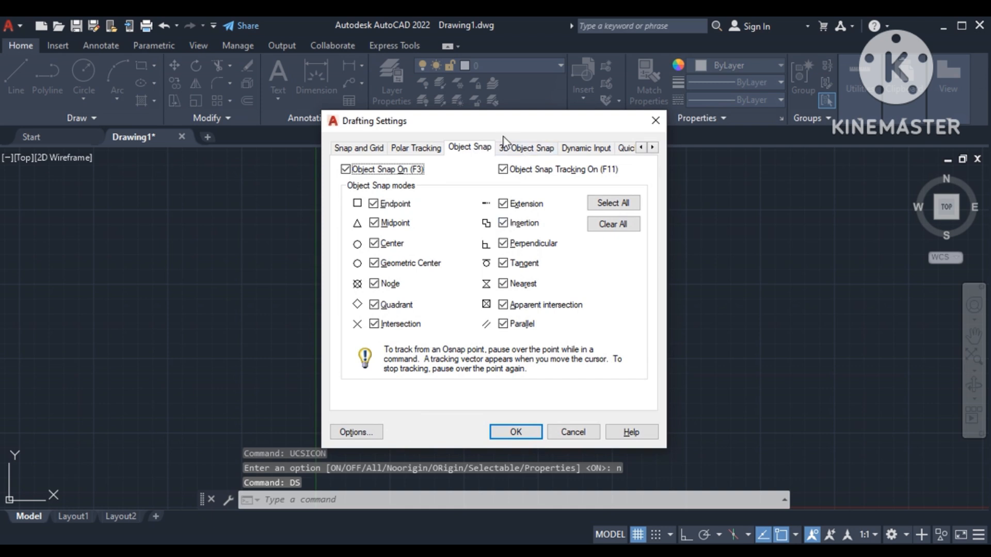
click(464, 148)
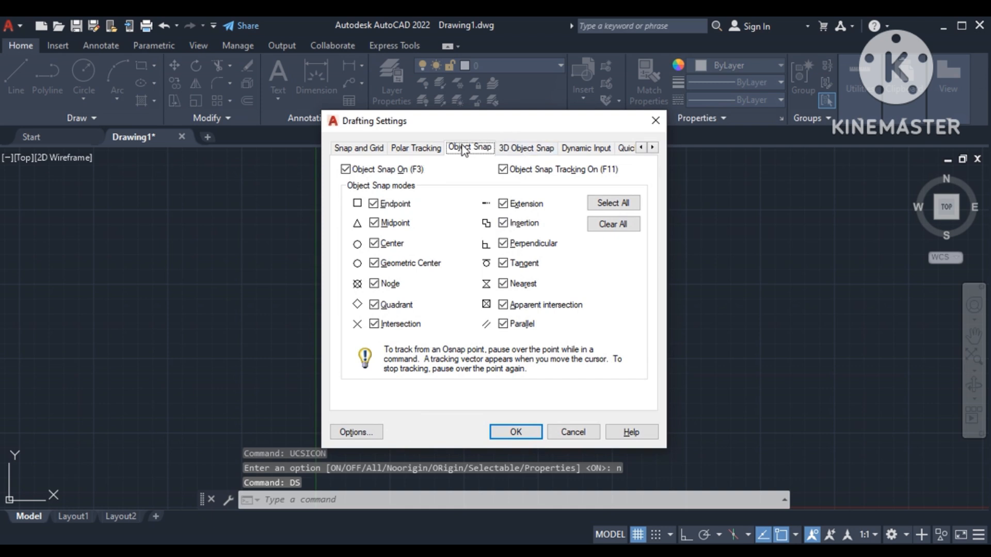
click(354, 172)
click(355, 172)
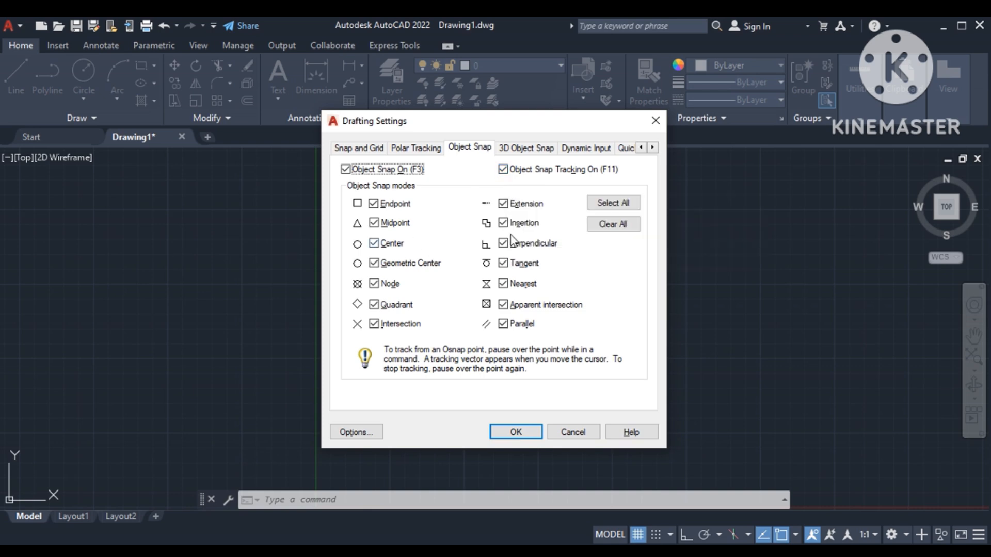
click(622, 204)
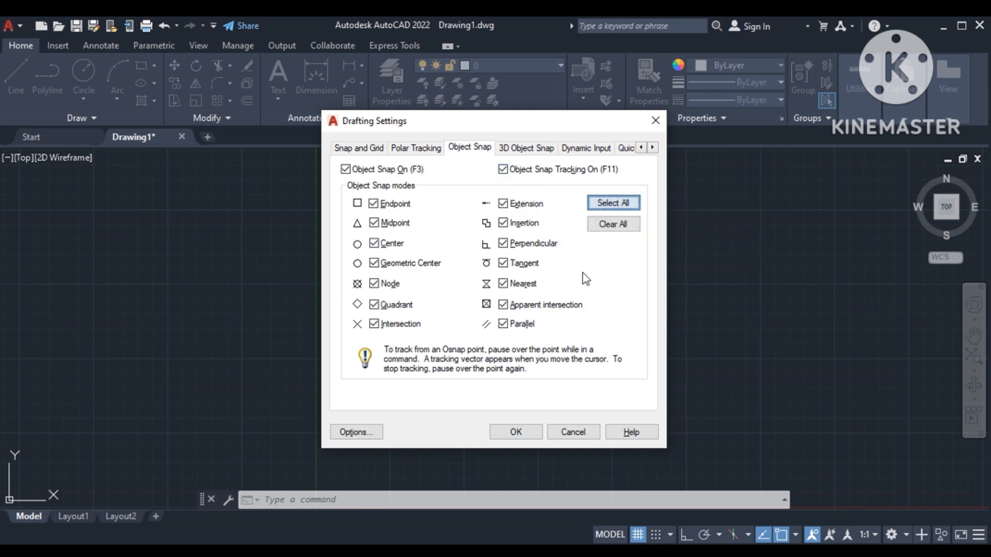
click(531, 431)
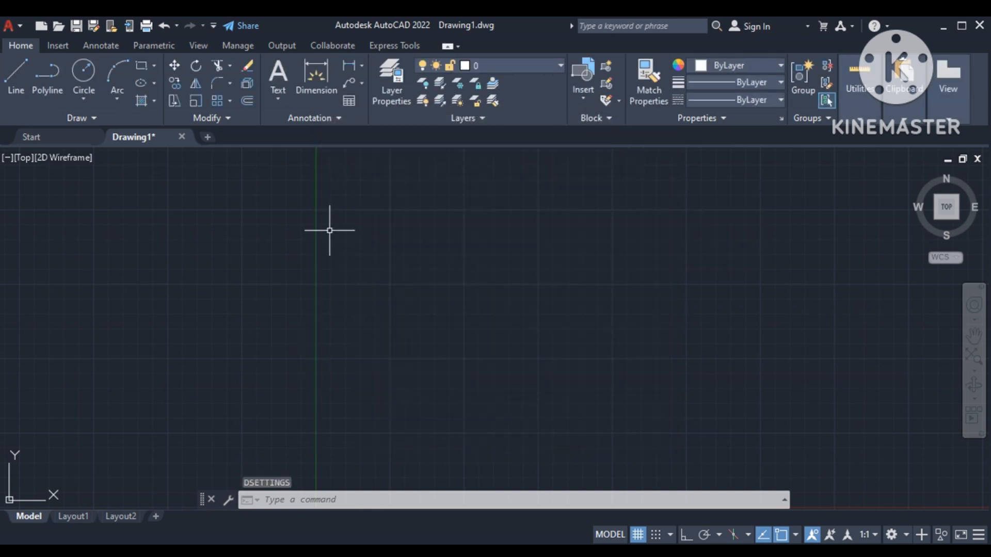
scroll(354, 230, up, 4)
scroll(356, 235, up, 2)
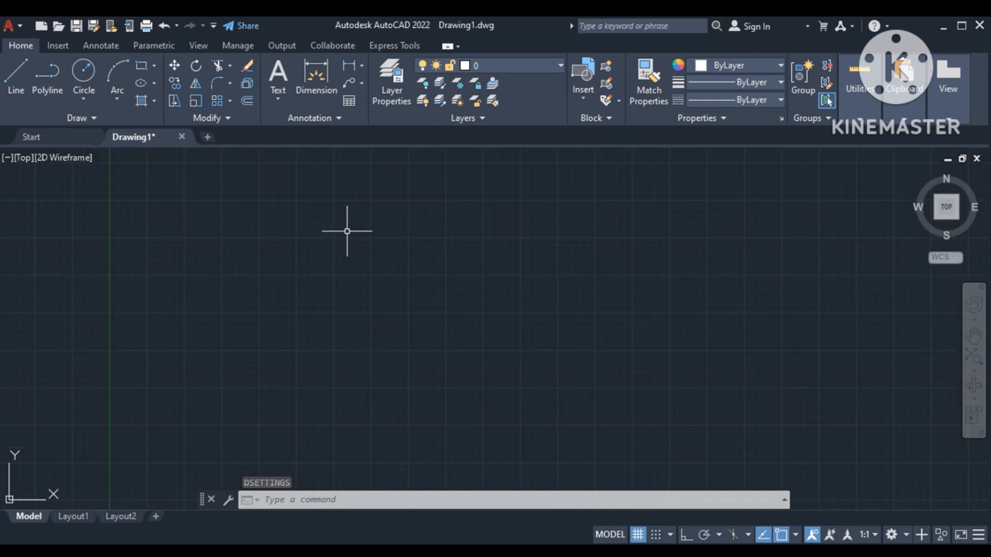
scroll(343, 228, up, 2)
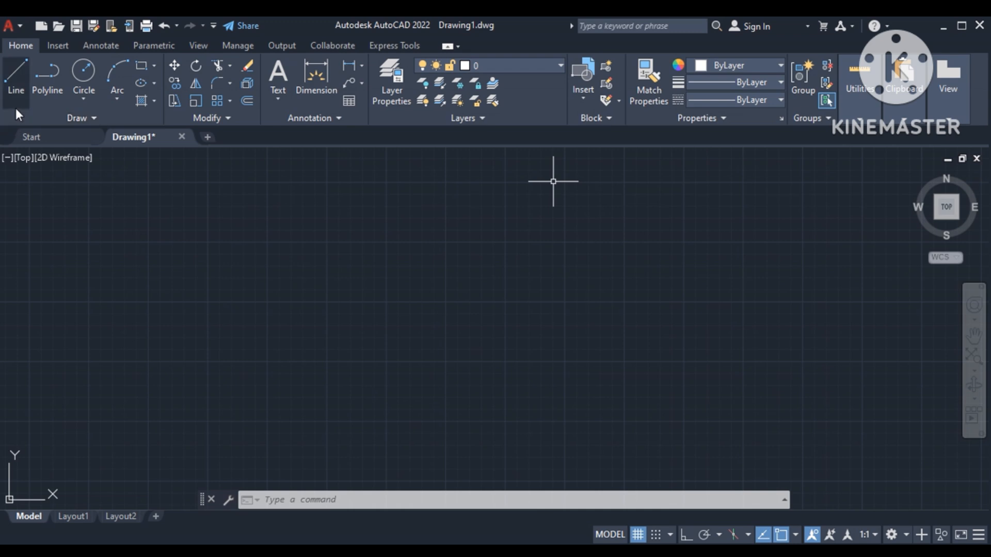
click(95, 119)
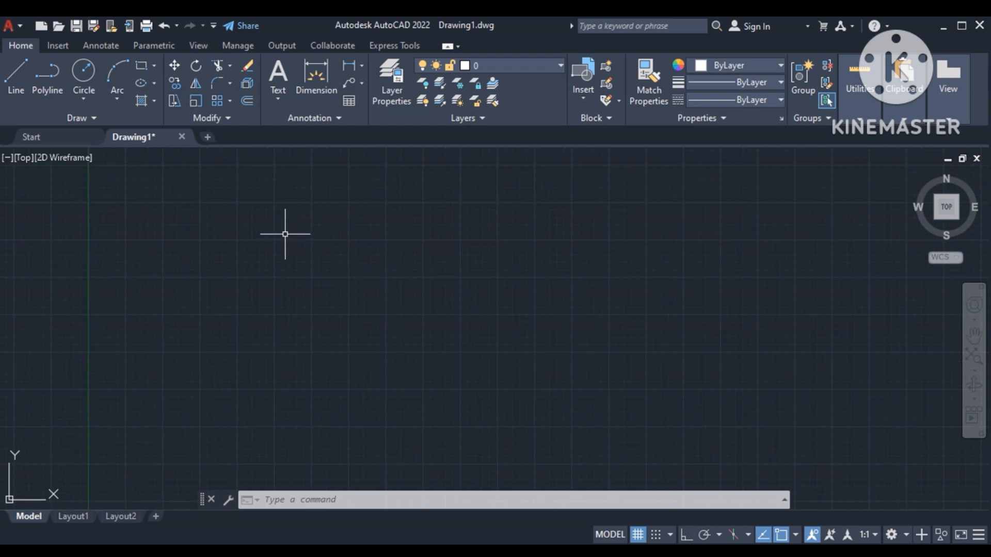
scroll(235, 224, up, 2)
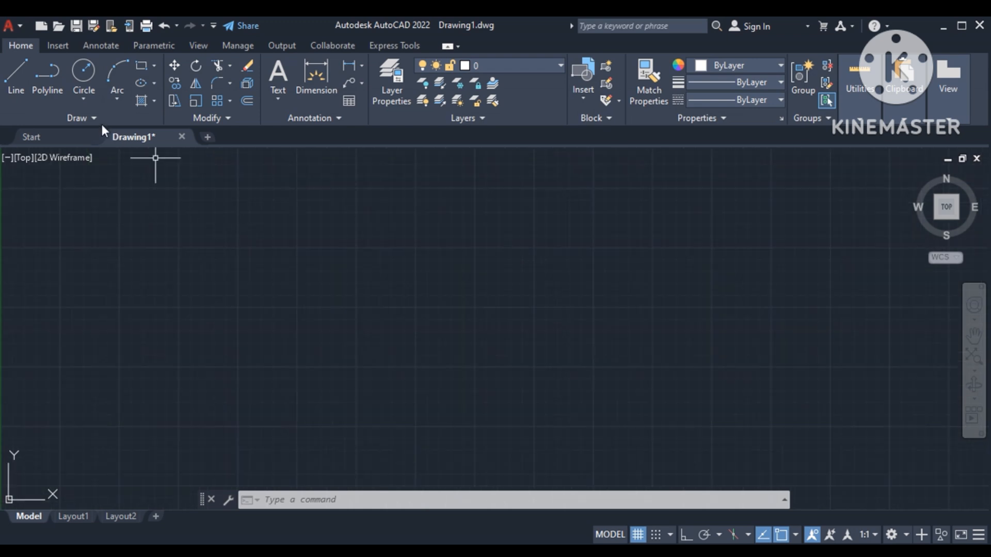
click(20, 76)
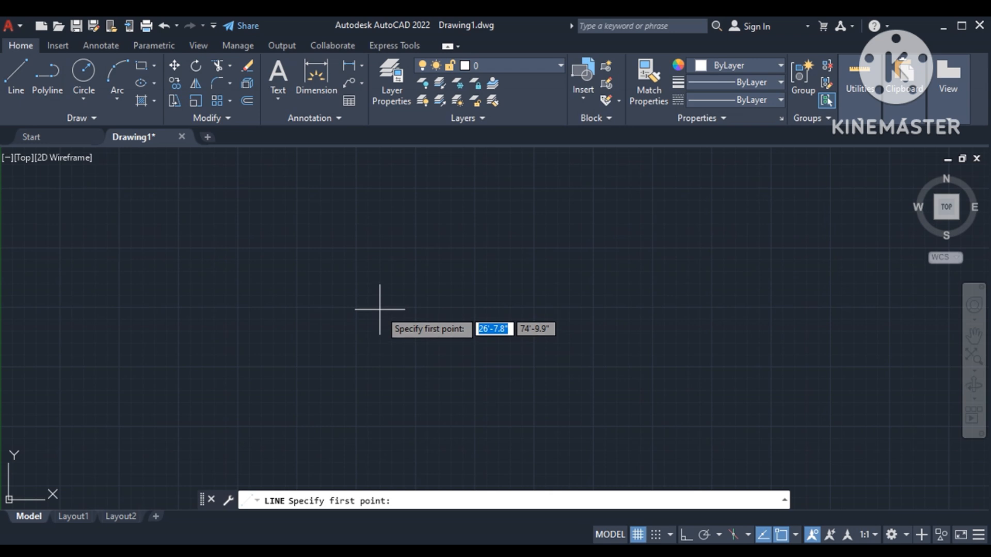
key(Escape)
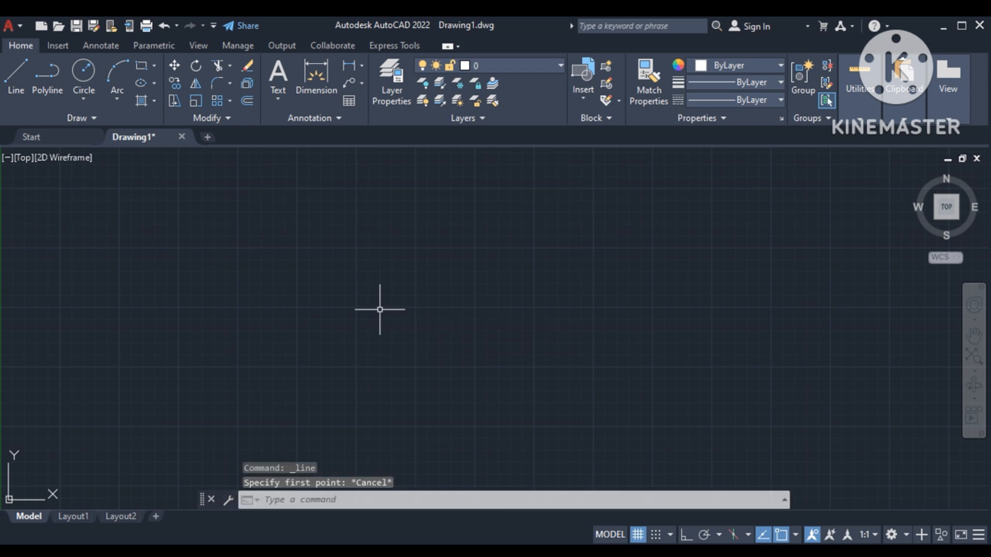
Step: Draw one horizontal line about two major grid squares long in the empty drawing area with Ortho mode on
text(l)
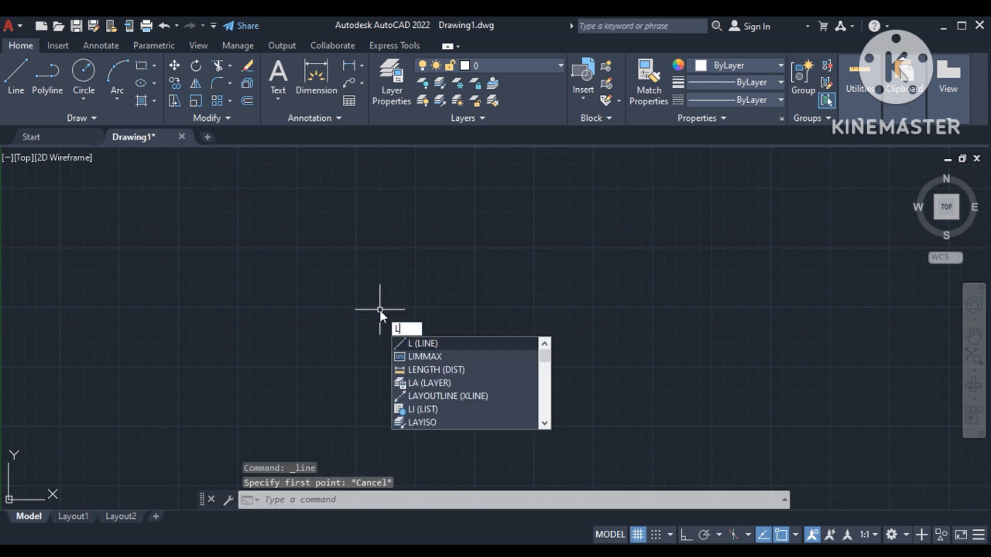
key(Return)
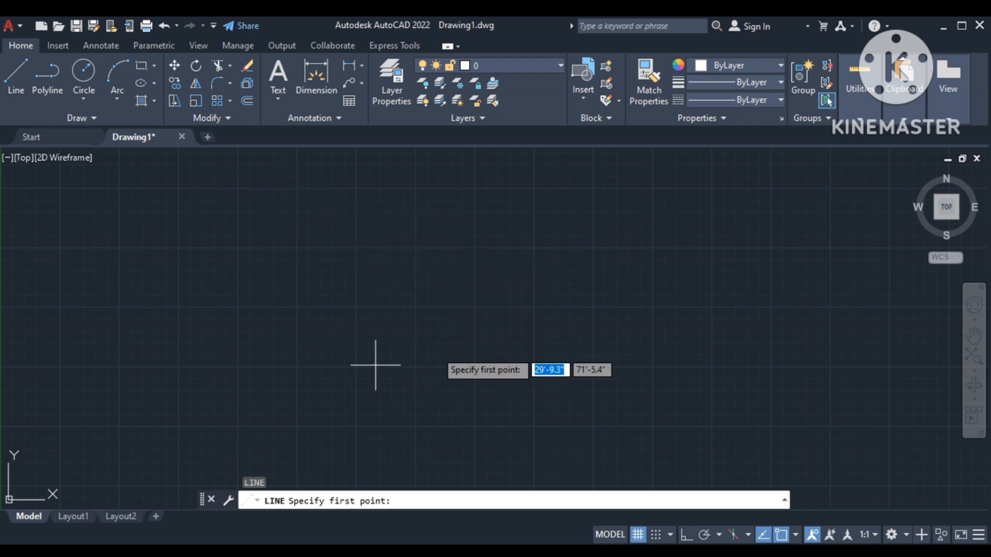
click(297, 248)
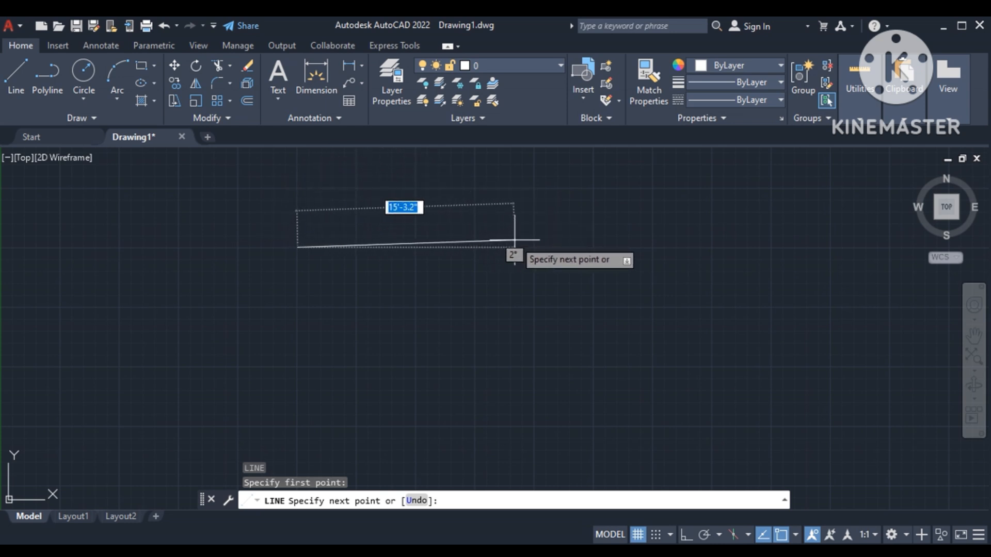
key(F8)
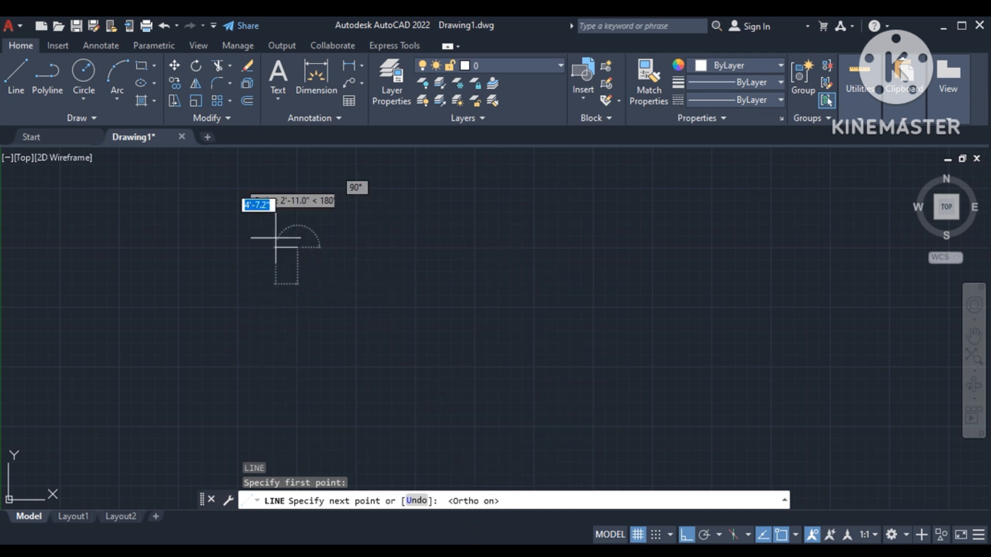
scroll(321, 344, down, 4)
scroll(292, 284, up, 6)
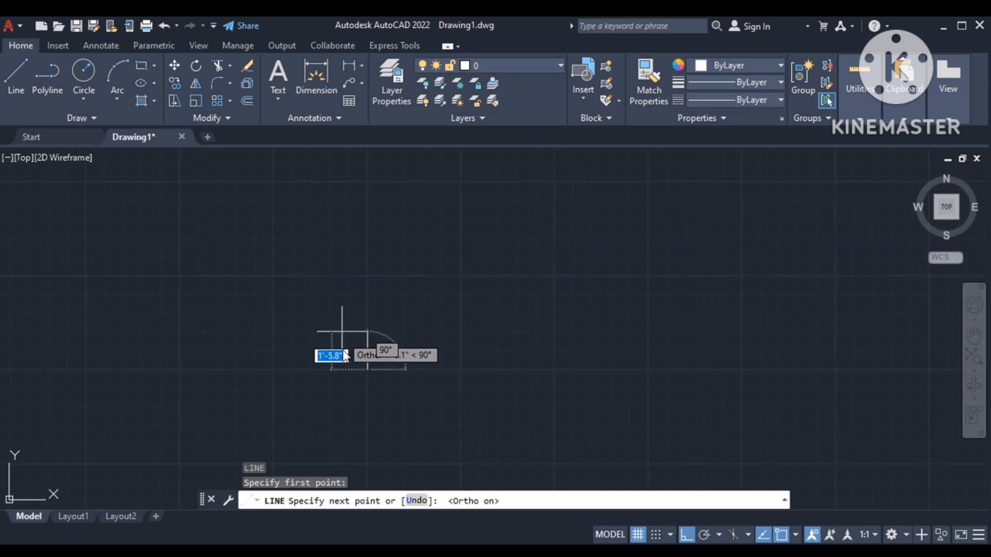
scroll(375, 203, down, 6)
scroll(396, 254, up, 4)
scroll(431, 203, up, 4)
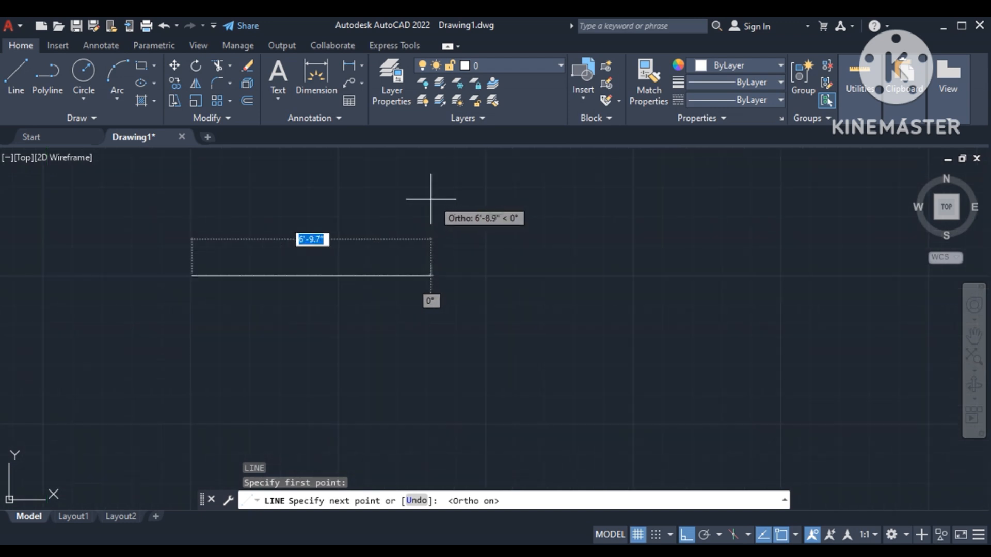
click(487, 275)
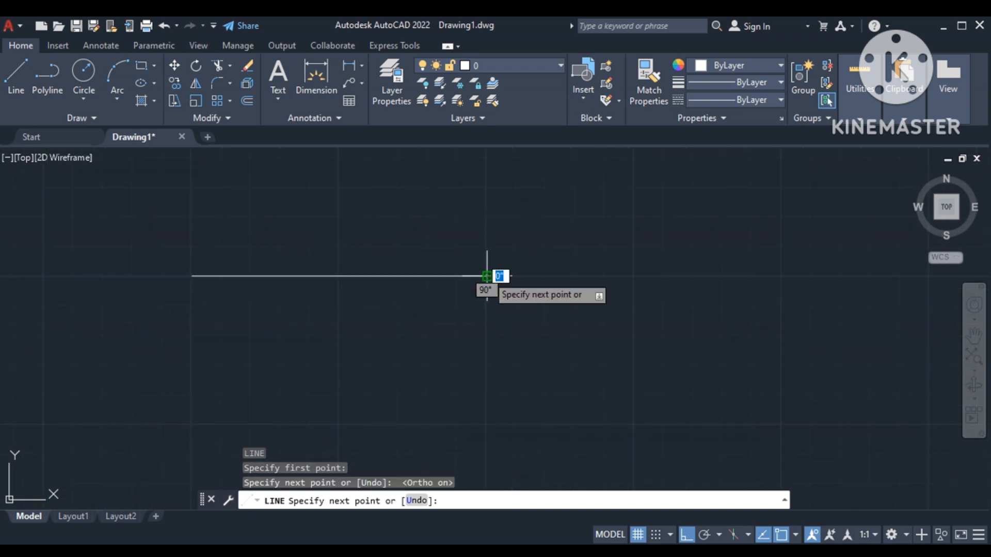
key(Return)
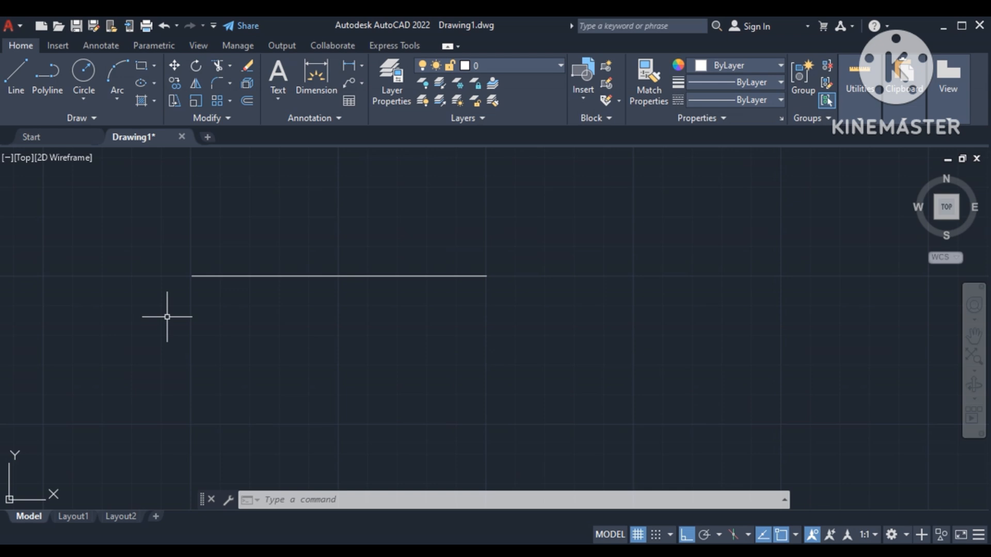
Step: Complete a rectangle below the existing horizontal line by drawing its right, bottom and left sides with Line, one major grid square deep
text(l)
key(Return)
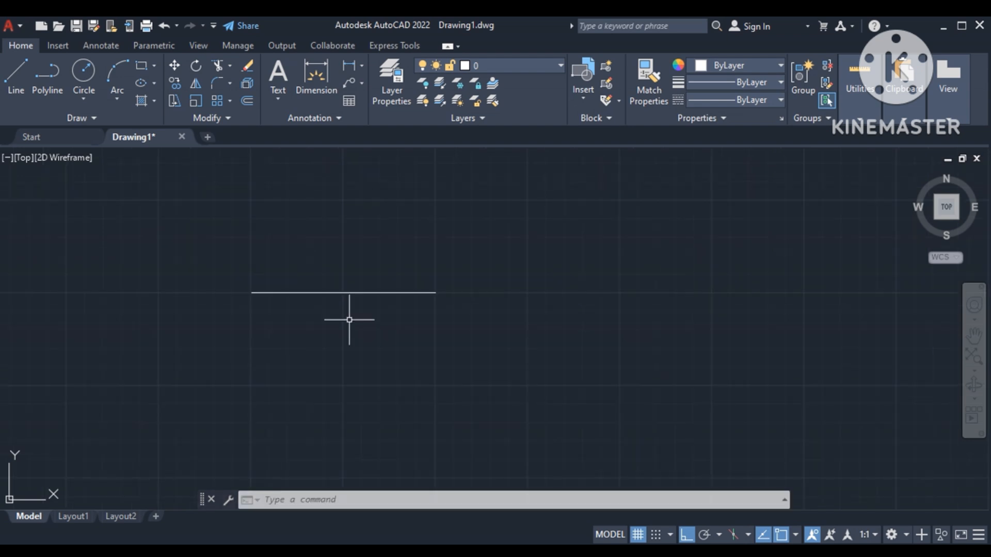
text(l)
key(Return)
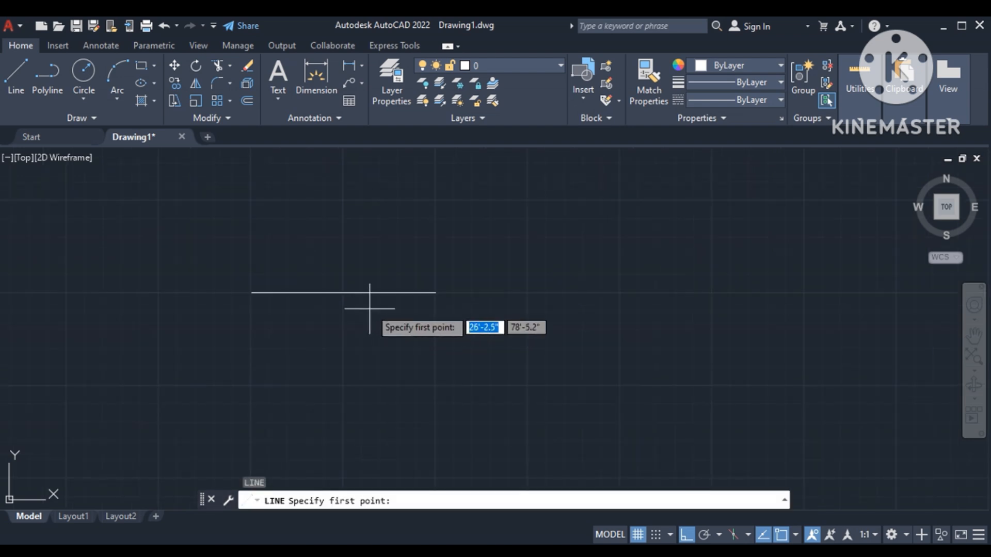
click(436, 293)
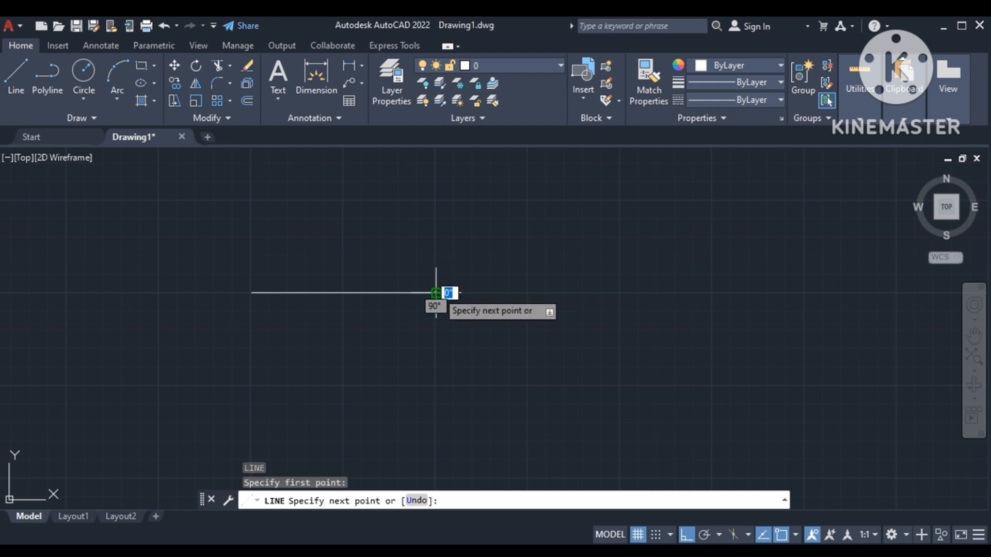
click(437, 385)
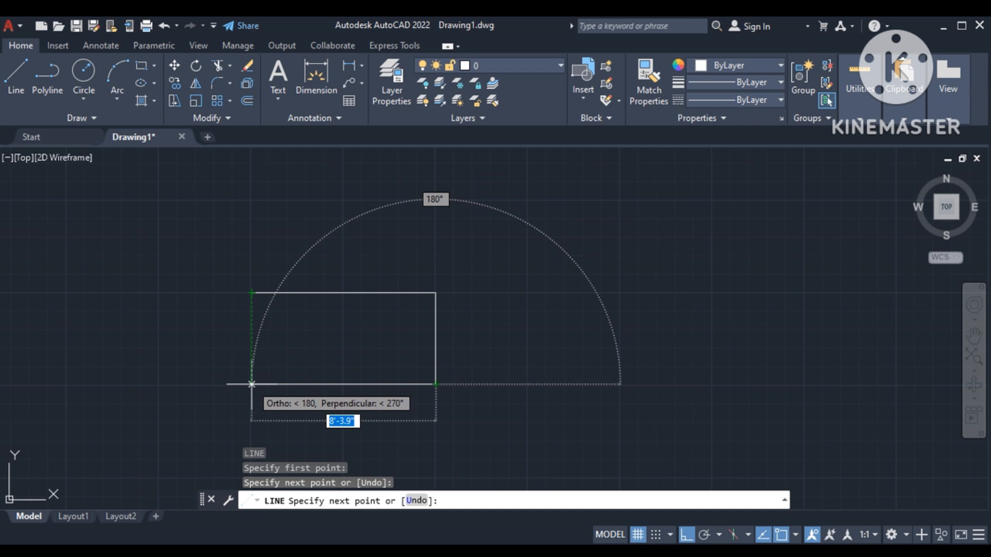
click(251, 384)
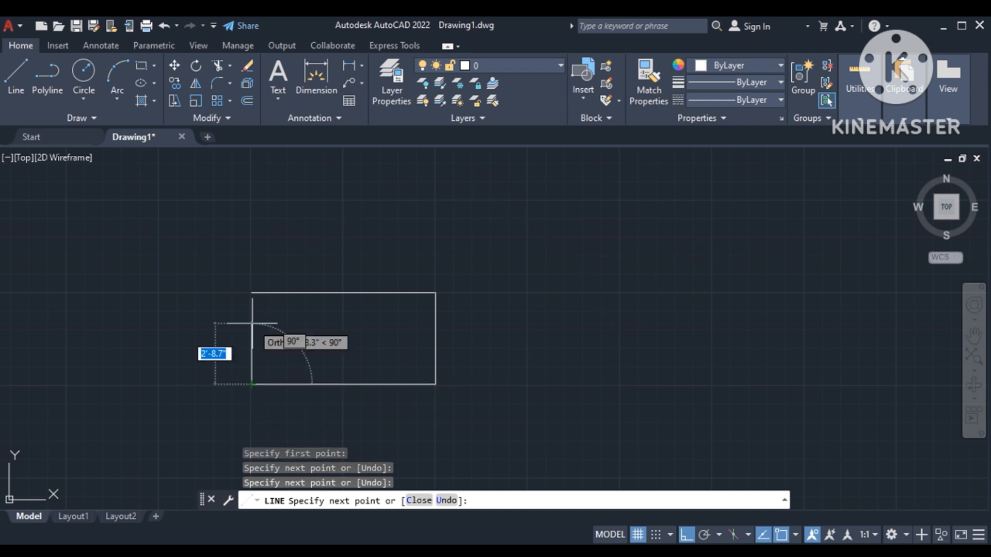
click(251, 294)
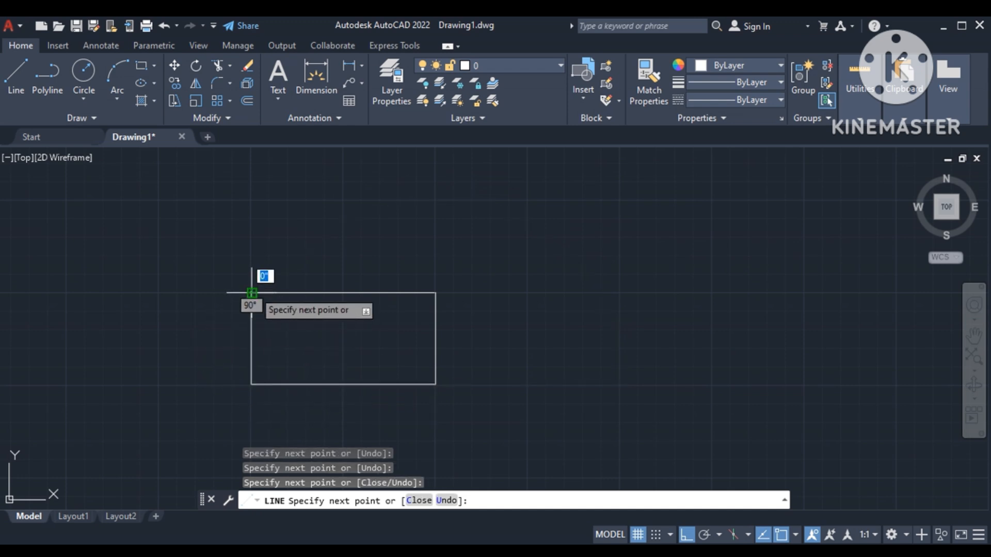
key(Return)
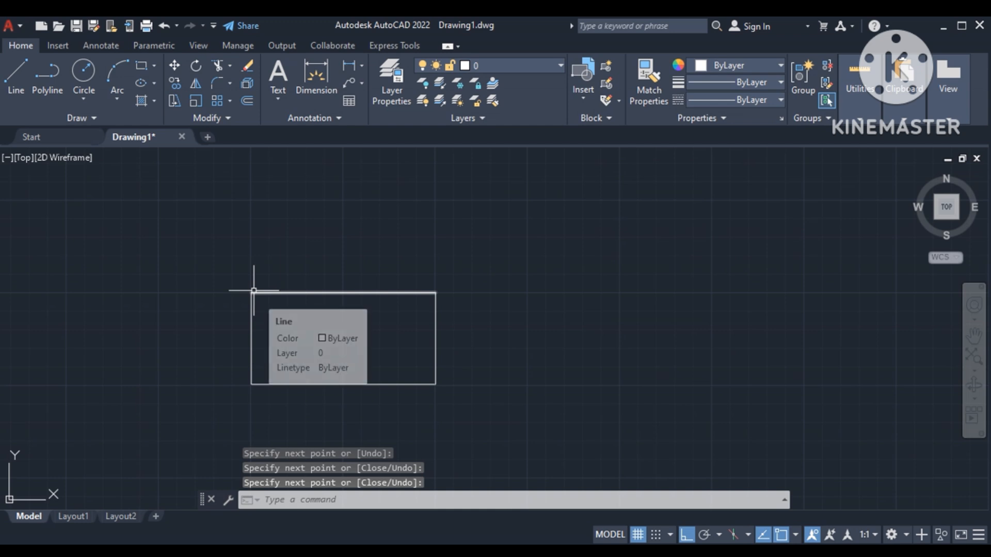
Step: Begin a second outline to the right of the first rectangle, level with its top edge, with a 20' horizontal line running rightward
scroll(265, 343, up, 4)
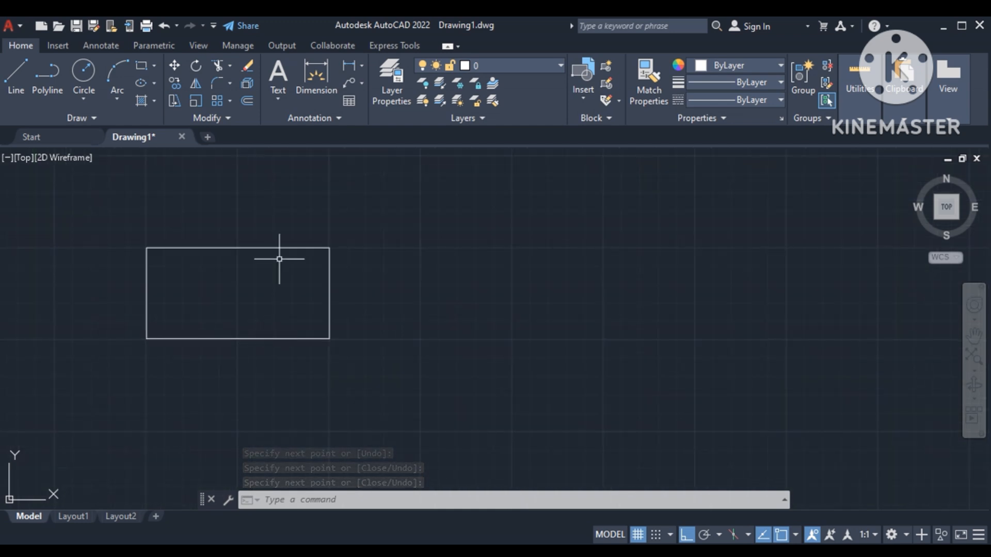
scroll(256, 270, down, 2)
scroll(186, 257, up, 4)
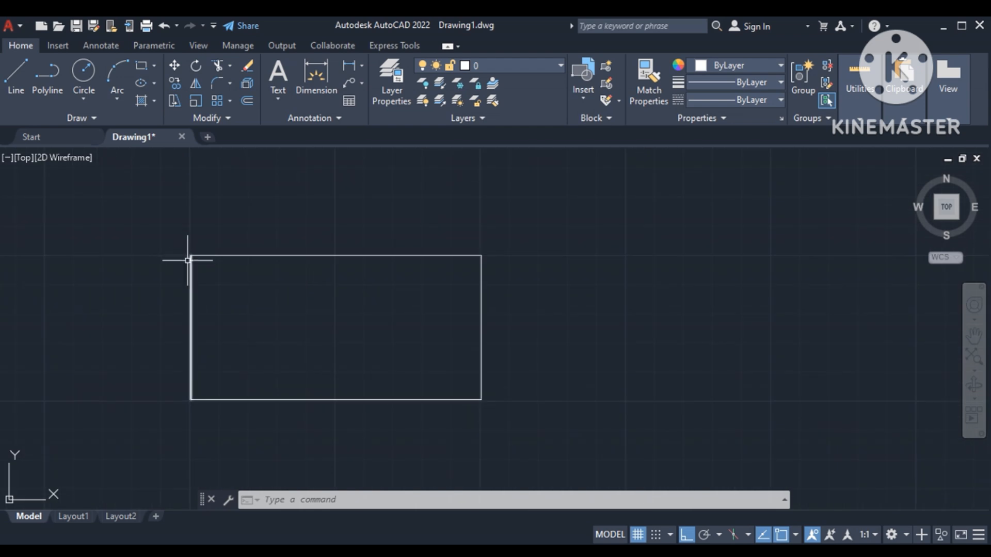
scroll(109, 290, down, 4)
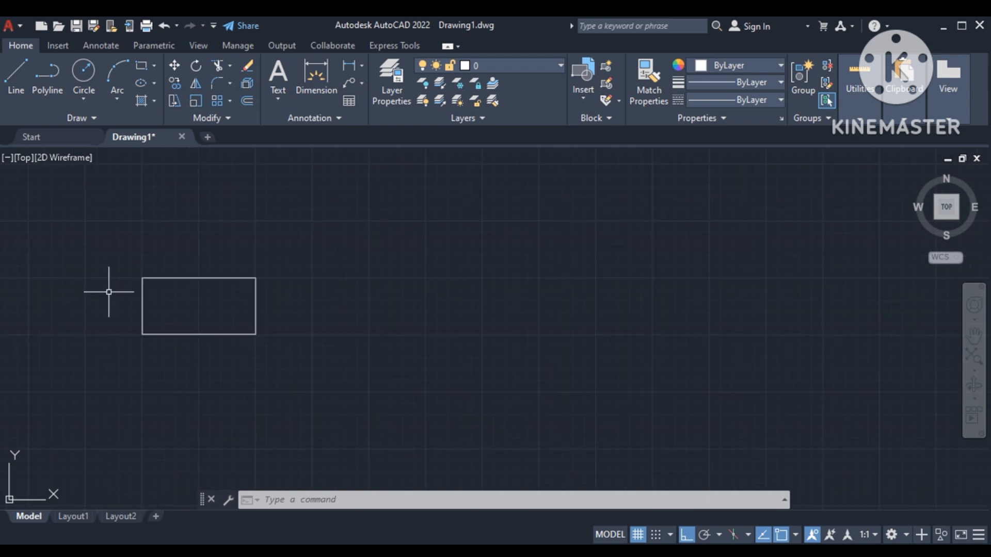
scroll(336, 293, up, 2)
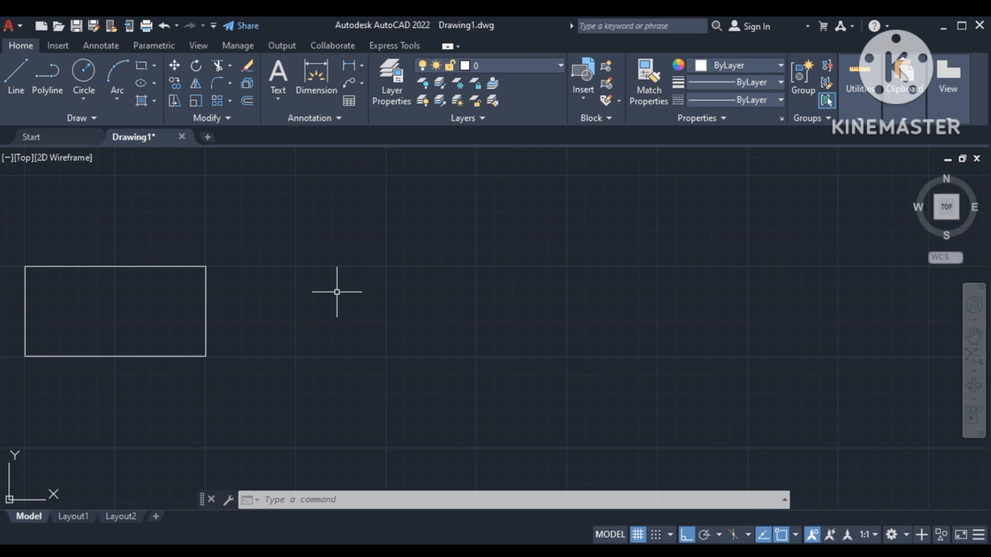
text(l)
key(Return)
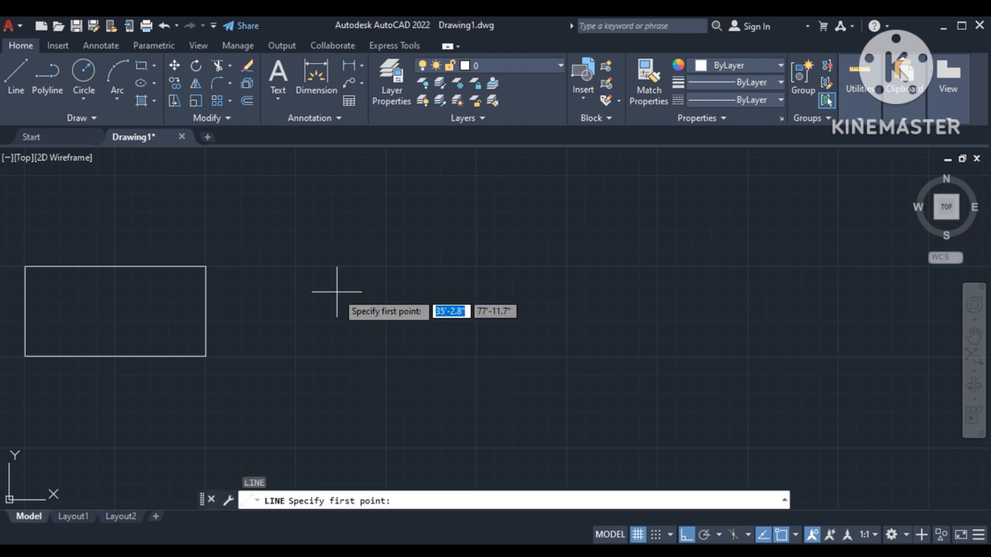
click(296, 265)
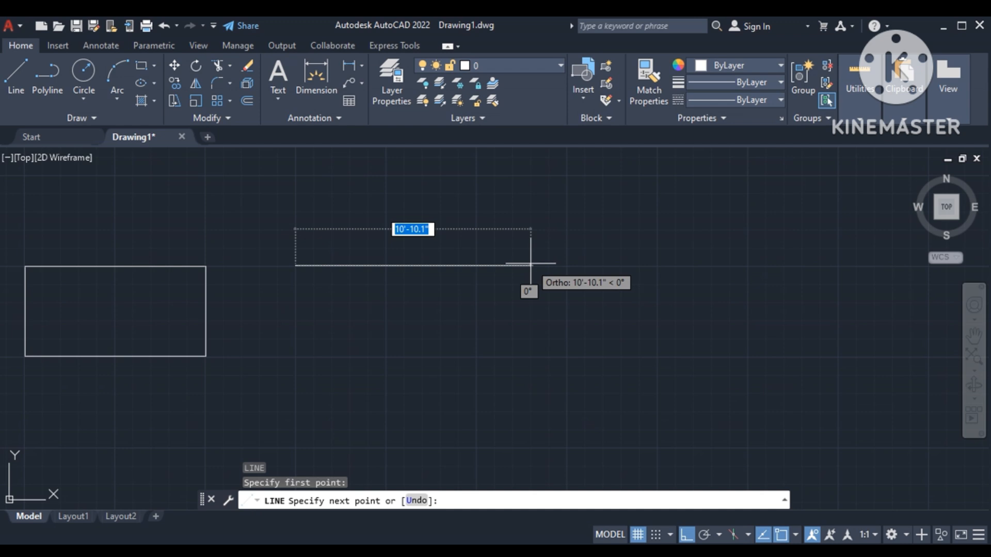
text(20)
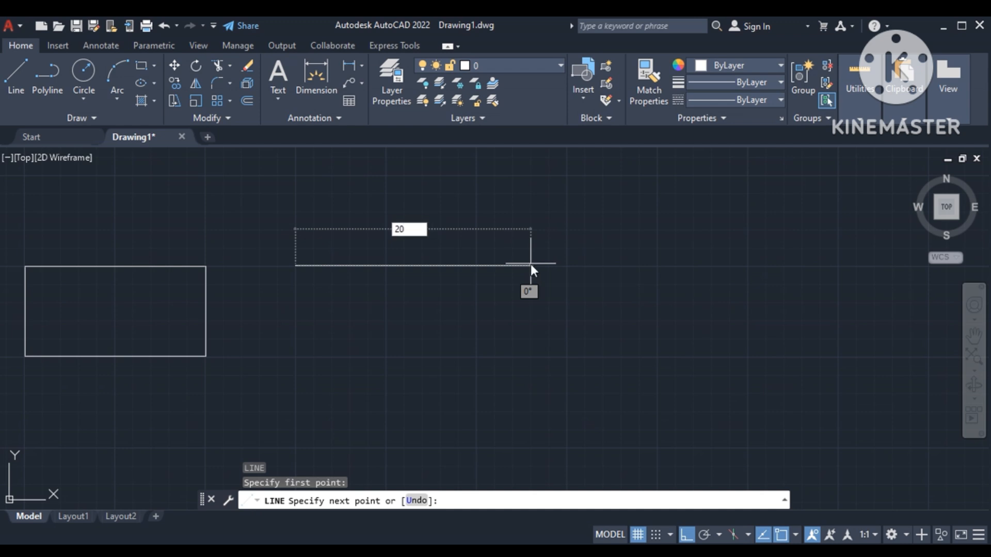
key(Return)
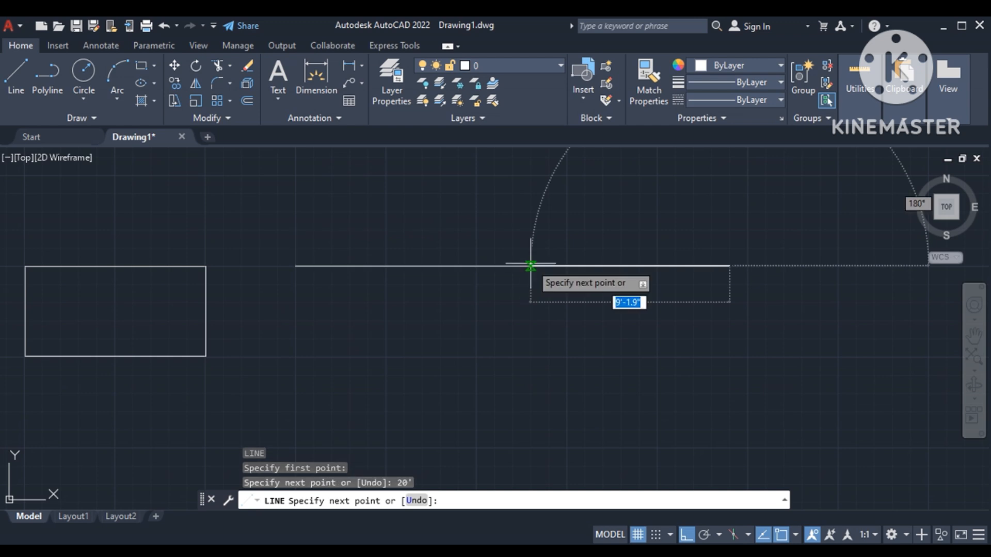
Step: Continue the outline with a 10' line downward and a 20' line leftward, and finish the rectangle with the Close option
scroll(516, 289, down, 2)
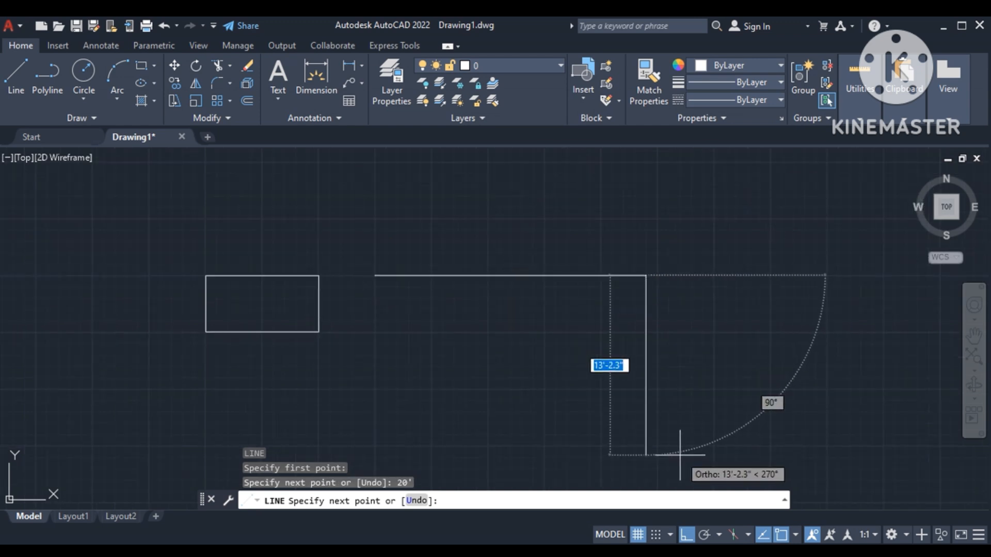
text(10')
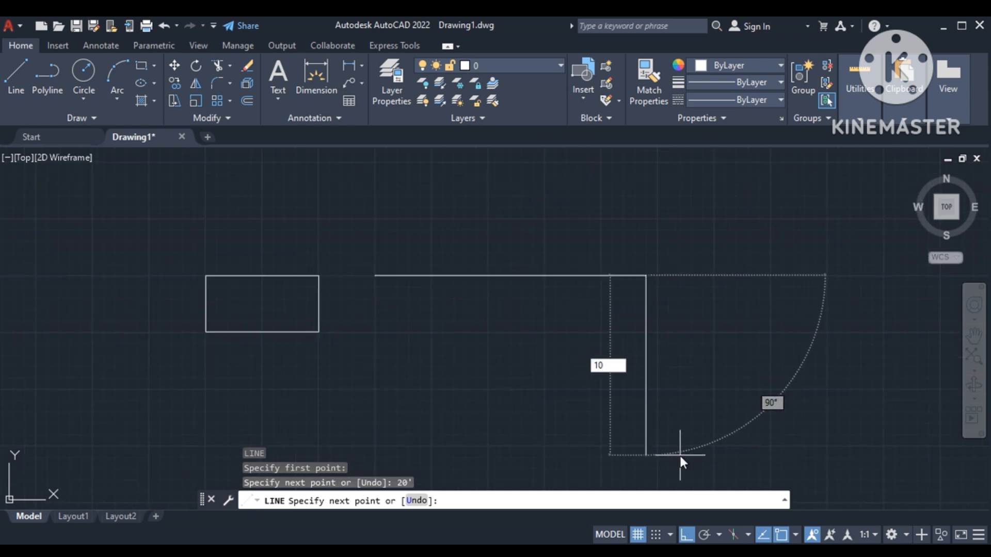
key(Return)
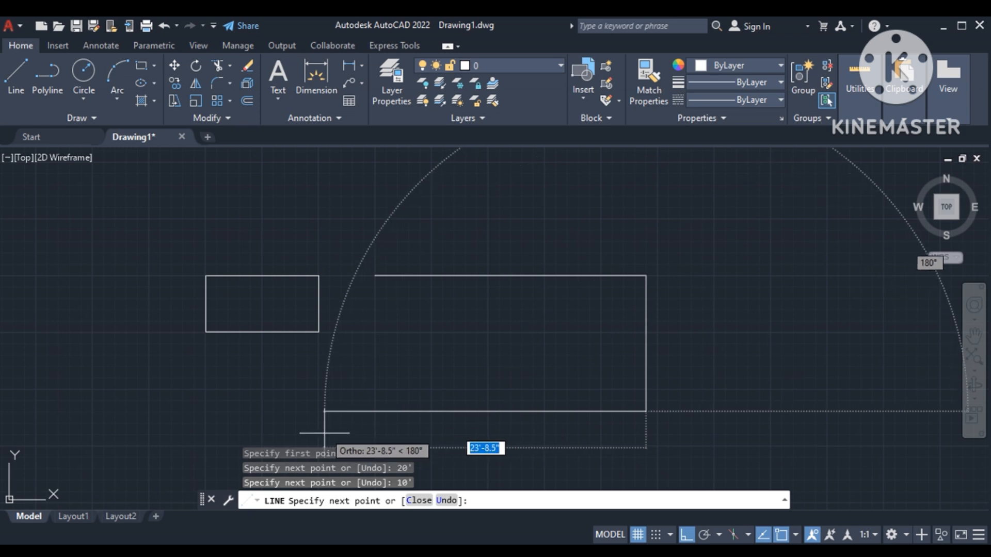
text(20')
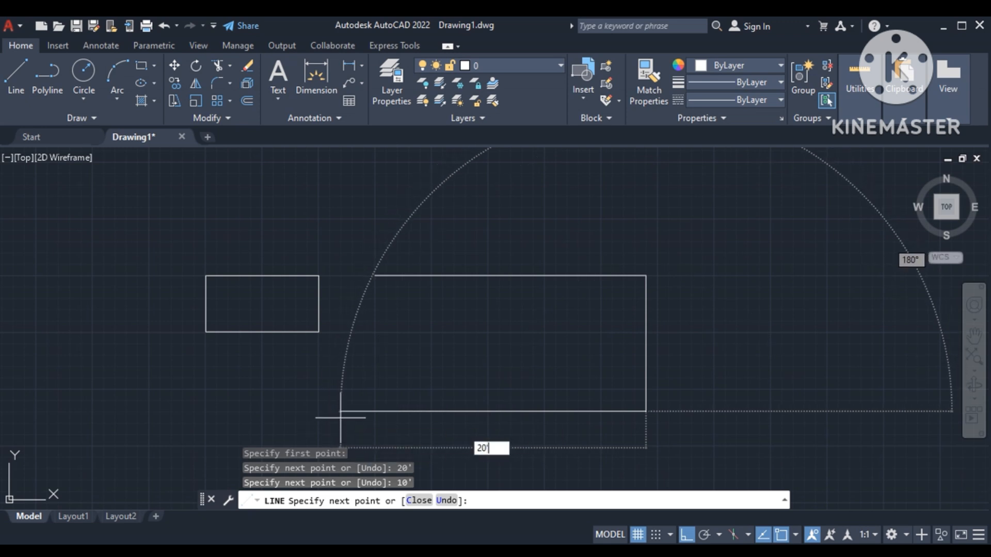
key(Return)
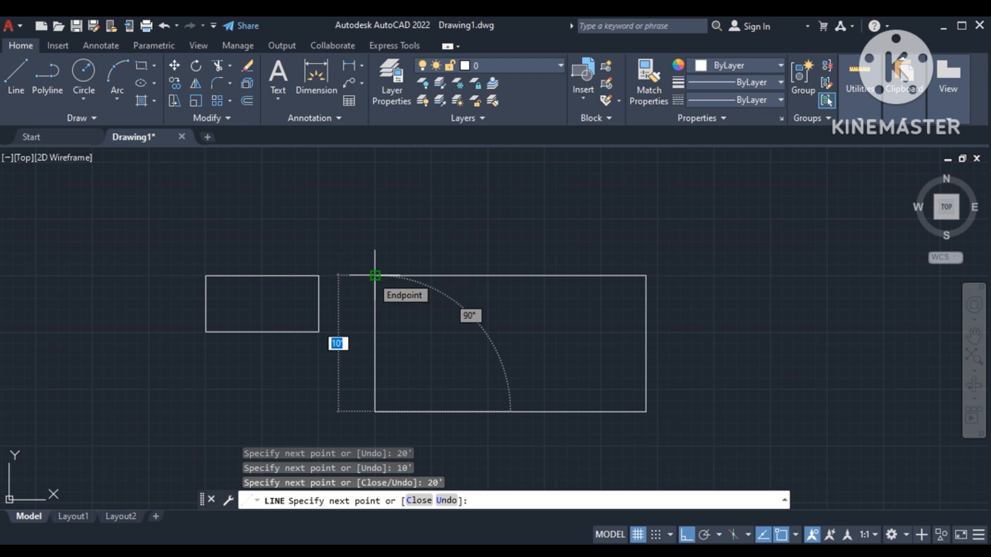
text(c)
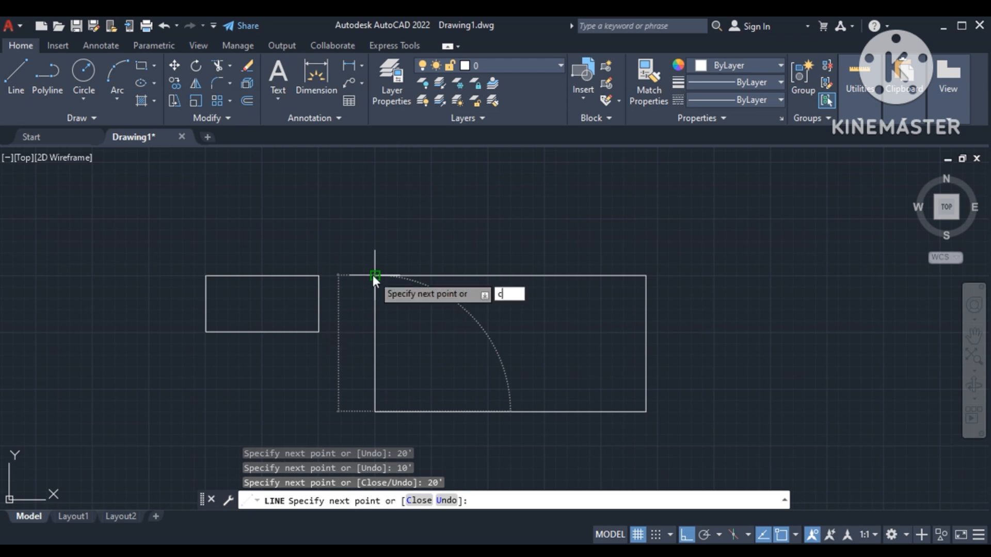
key(Return)
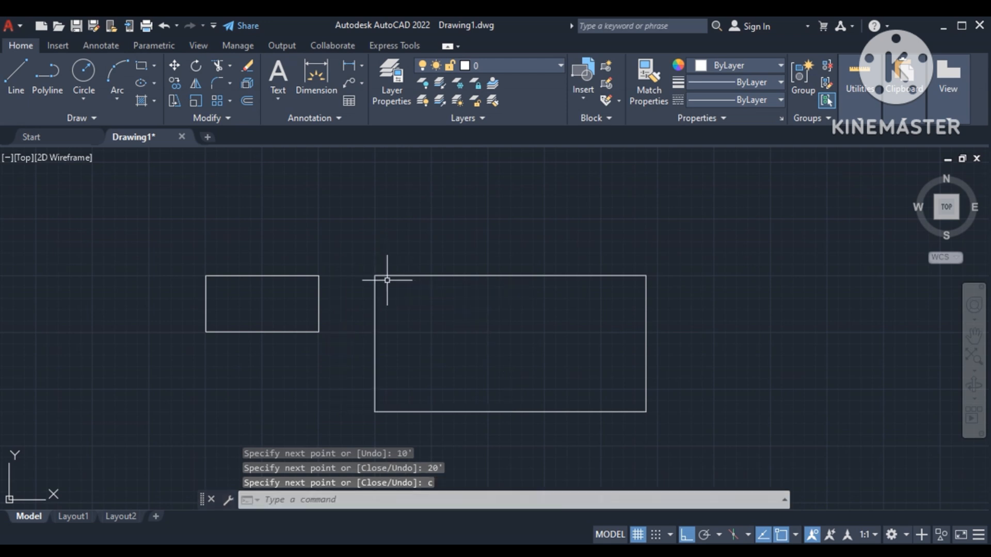
Step: Draw a separate 20' vertical line upward from a point in the empty area to the right of the large rectangle
scroll(371, 274, up, 4)
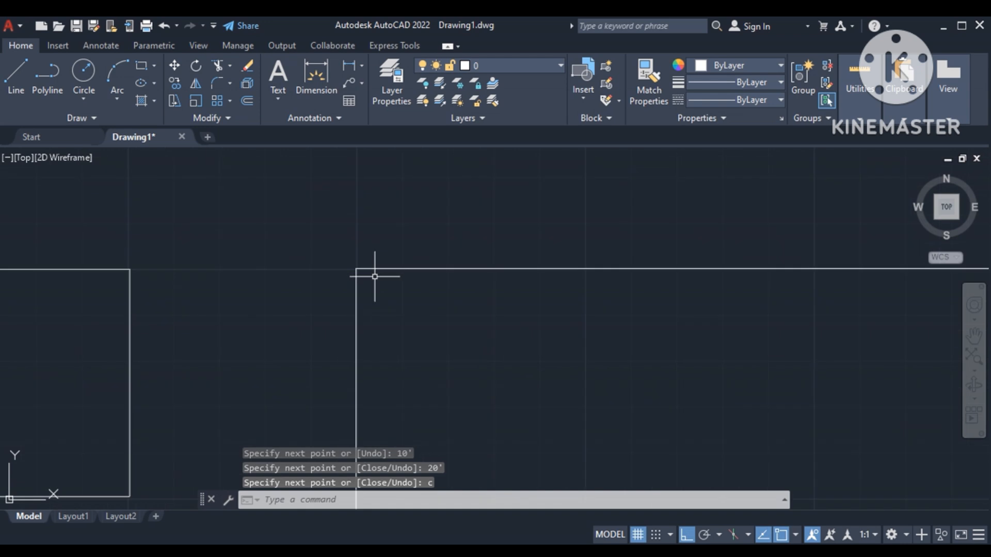
scroll(350, 247, down, 4)
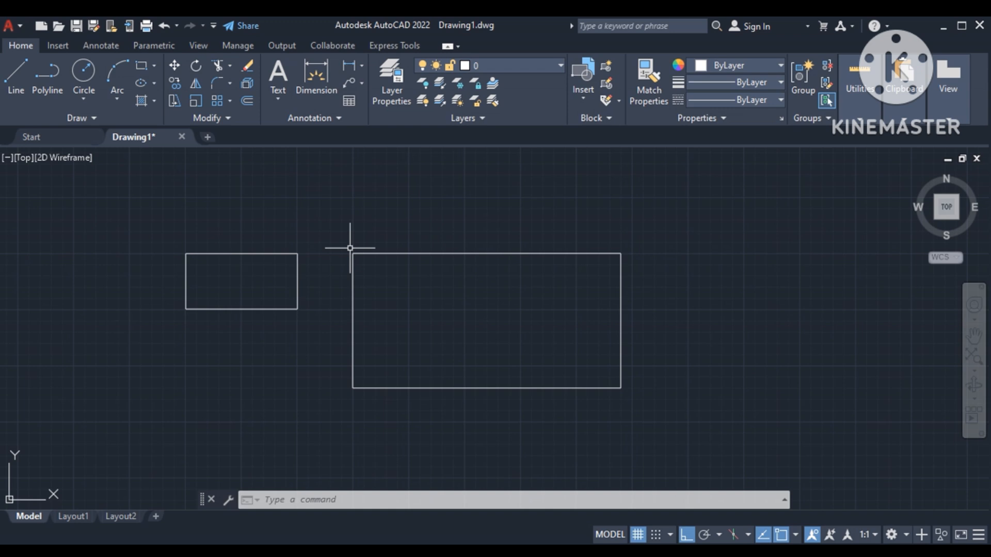
scroll(350, 249, down, 2)
mouse_move(409, 270)
middle_down()
mouse_move(361, 283)
mouse_move(298, 278)
middle_up()
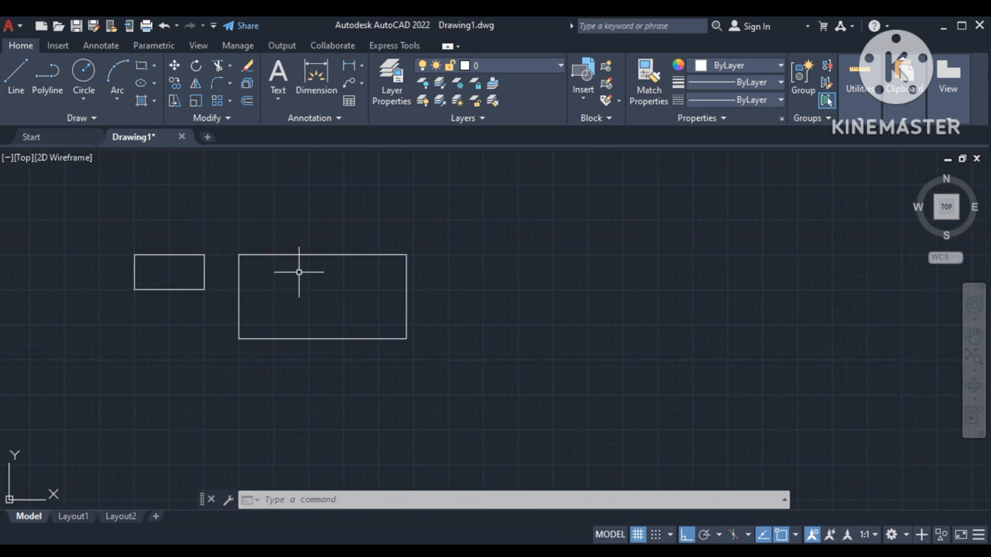
scroll(311, 285, down, 4)
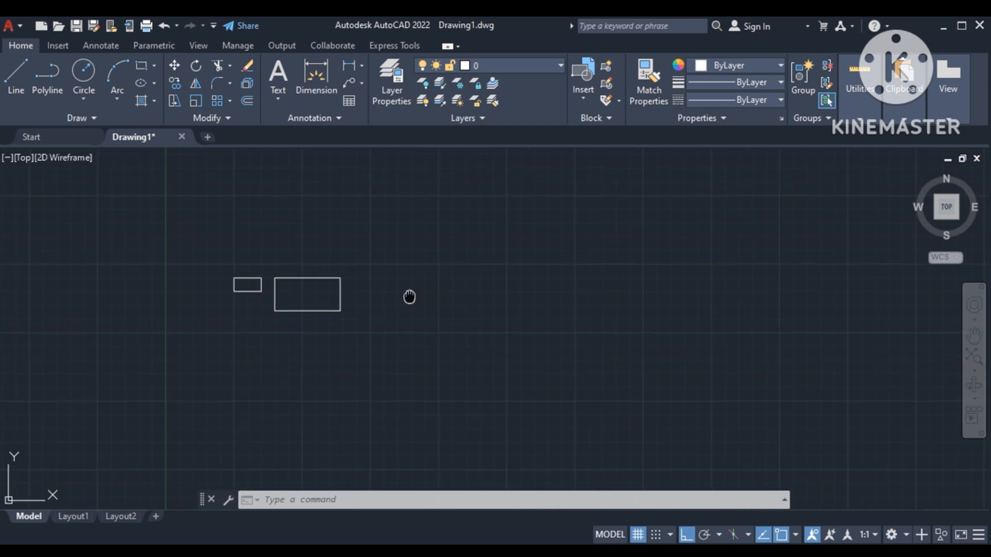
middle_drag(409, 294, 283, 323)
scroll(283, 323, up, 4)
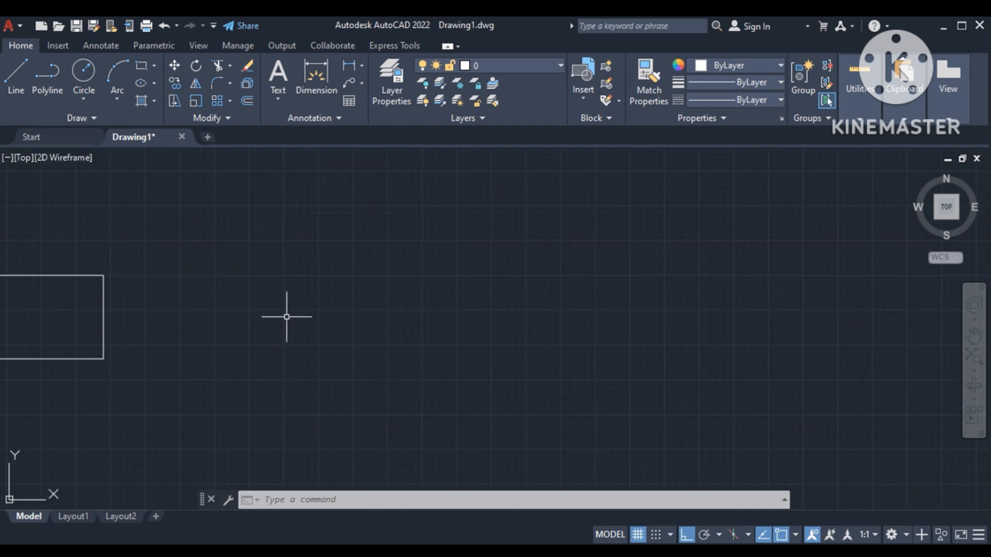
text(l)
key(Return)
scroll(292, 362, down, 2)
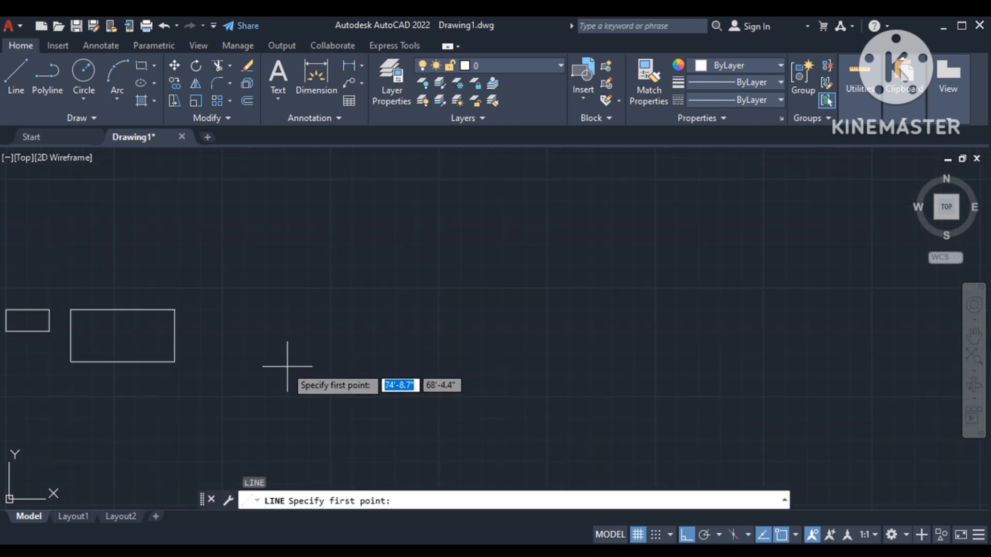
click(281, 397)
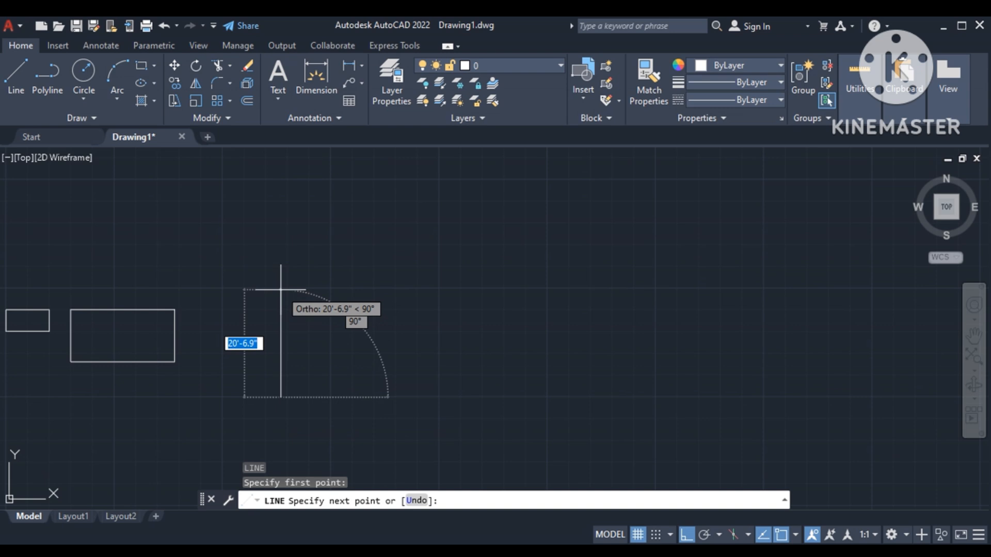
text(20)
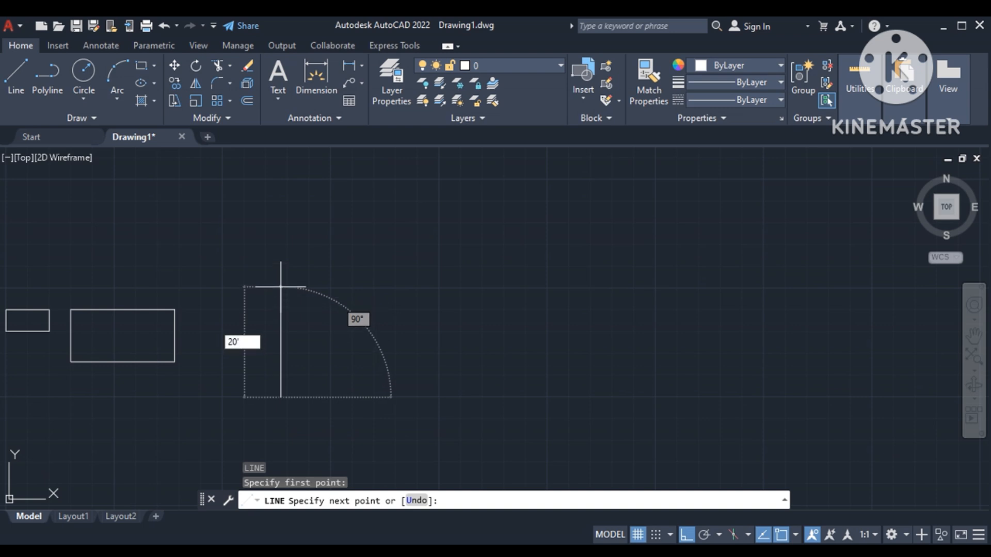
key(Return)
key(Return)
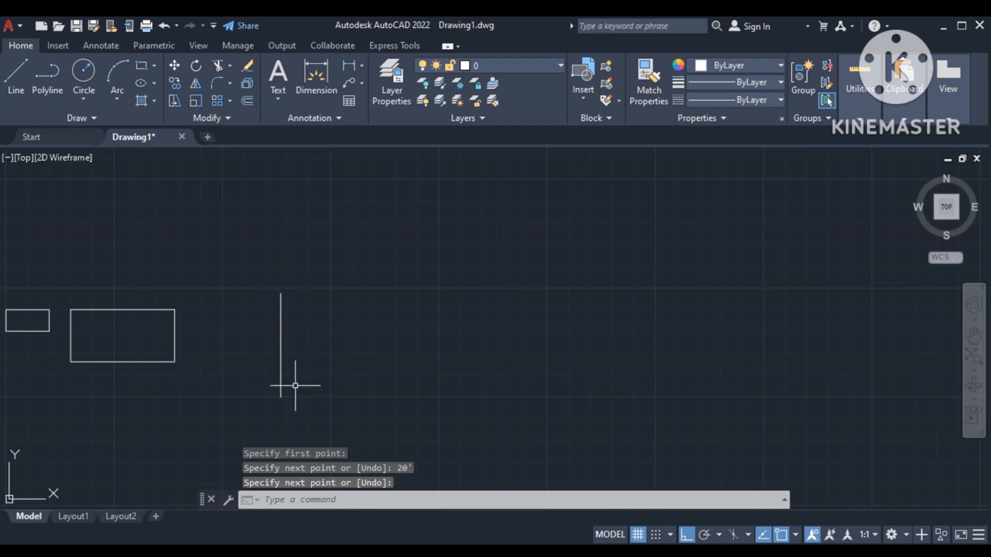
Step: Draw a 10' horizontal line rightward from the midpoint of the 20' vertical line
scroll(275, 368, up, 2)
scroll(275, 369, down, 2)
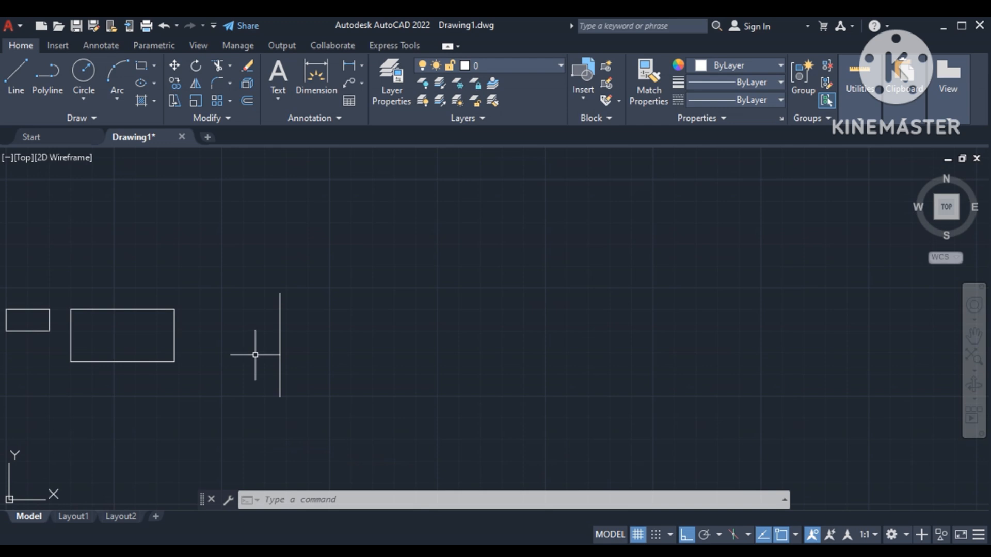
key(Return)
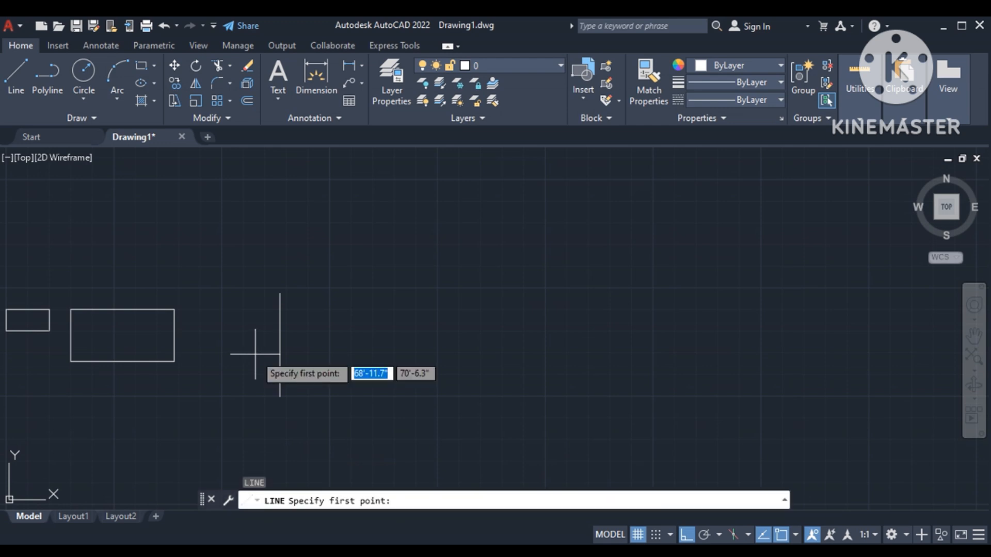
click(280, 344)
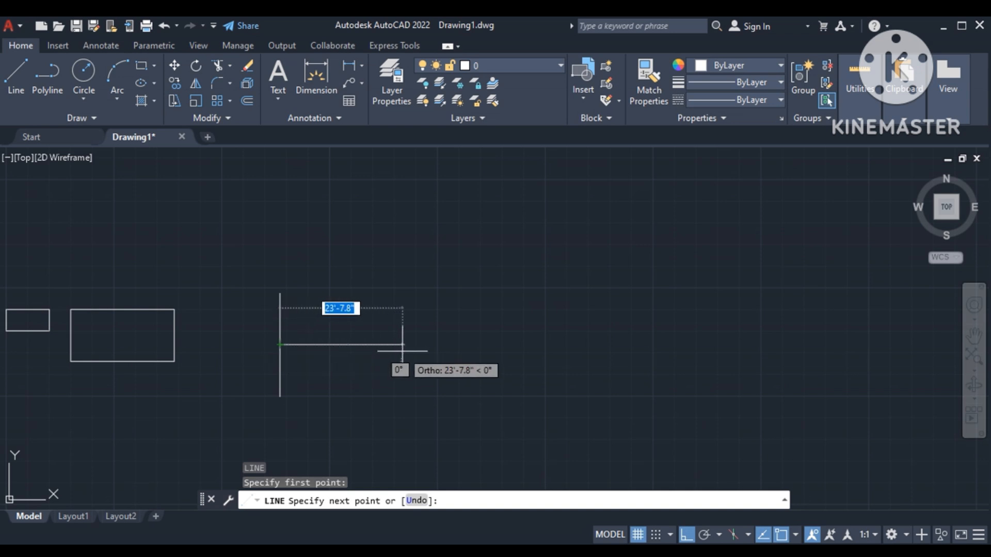
text(10')
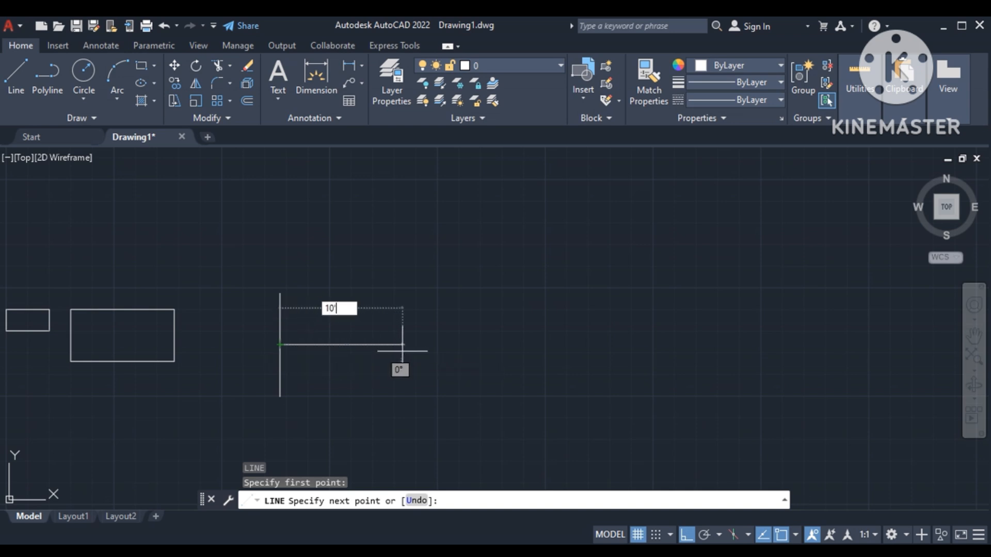
key(Return)
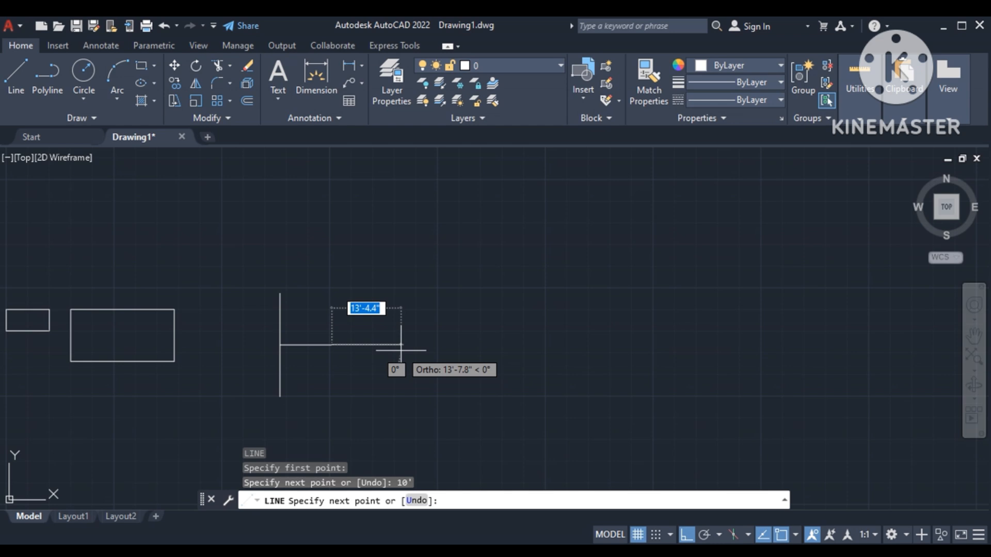
key(Return)
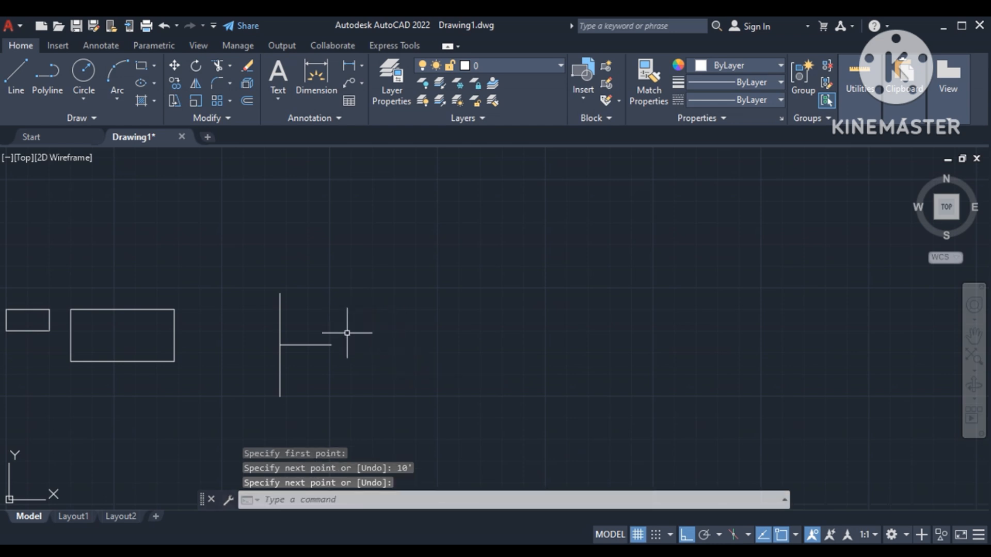
Step: Draw a 10' line at 45° from the point where the horizontal line meets the vertical line
scroll(269, 356, up, 2)
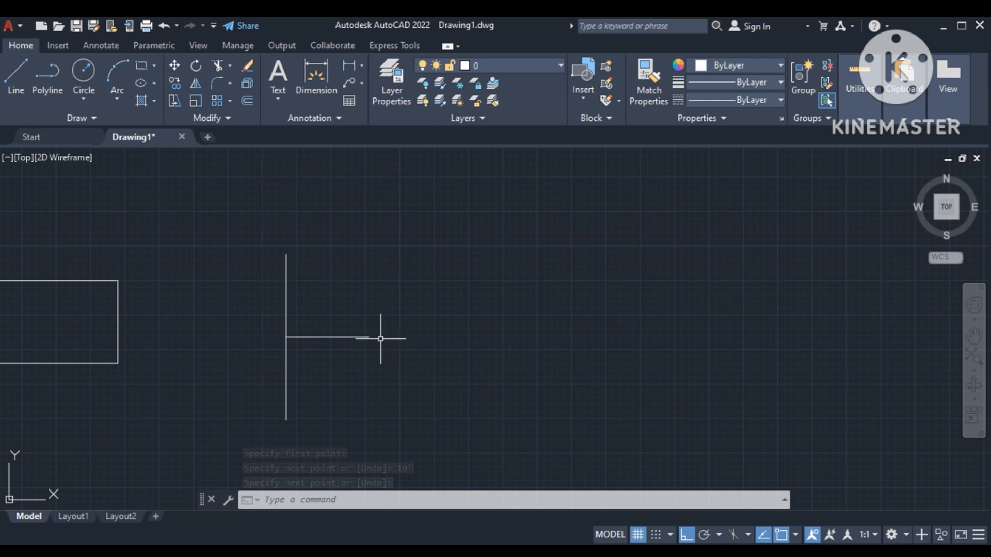
text(l)
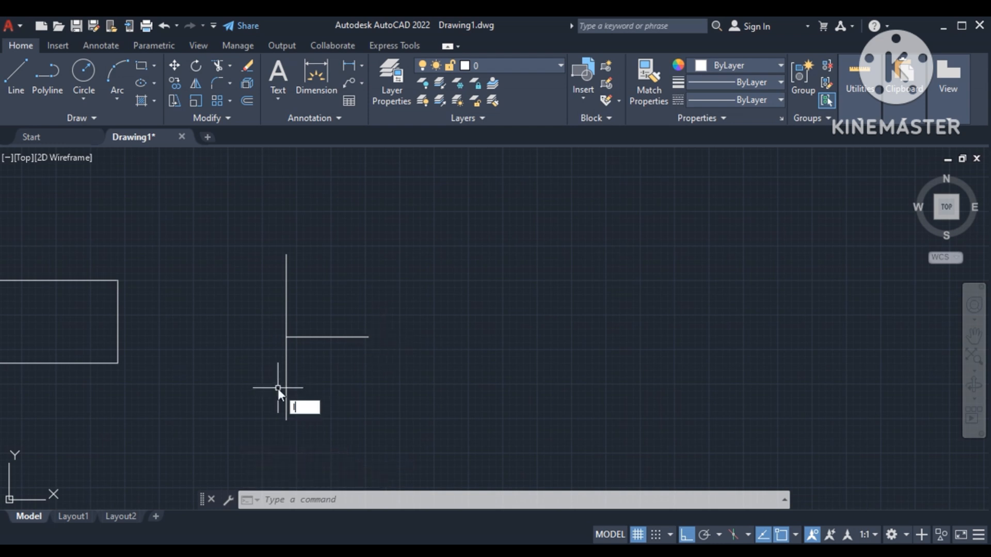
key(Return)
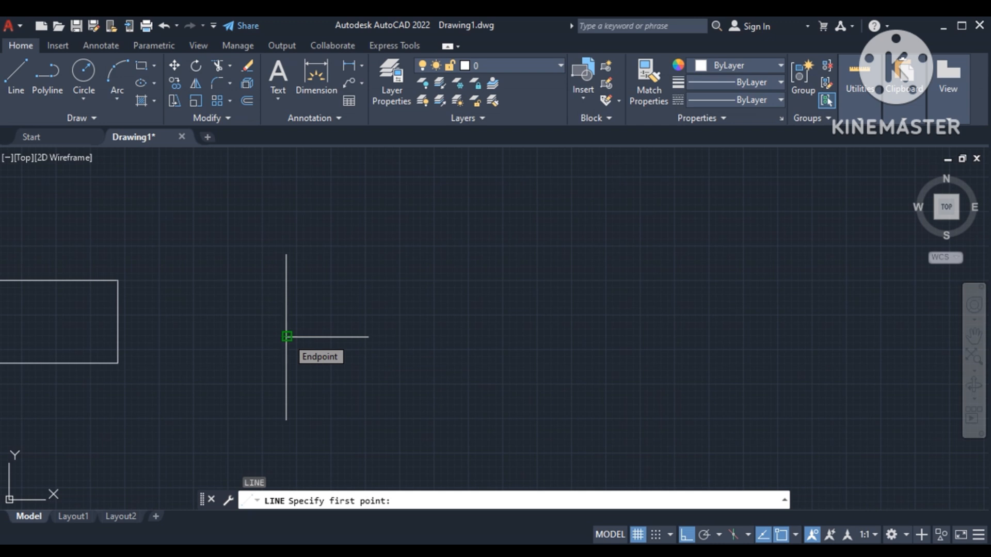
click(286, 336)
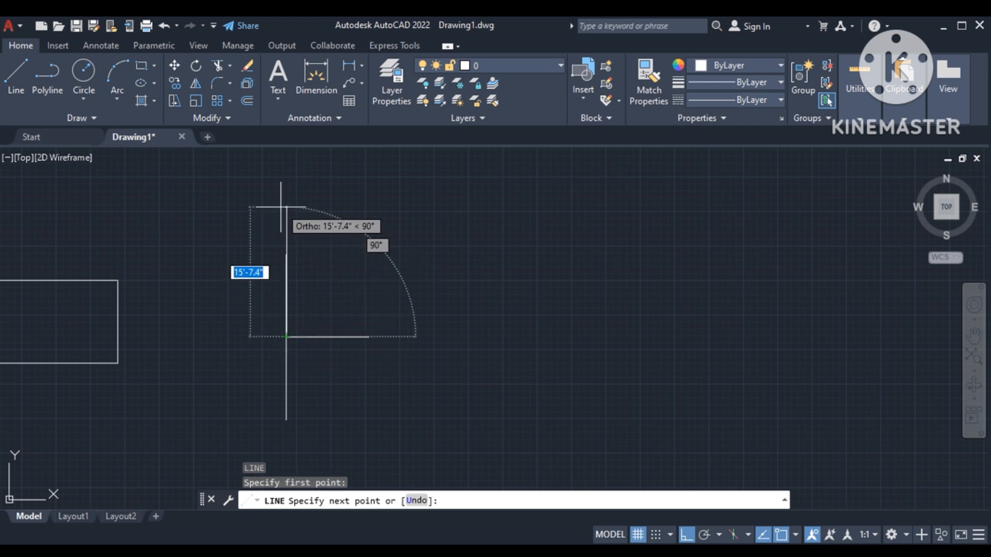
scroll(284, 240, up, 5)
scroll(301, 219, down, 4)
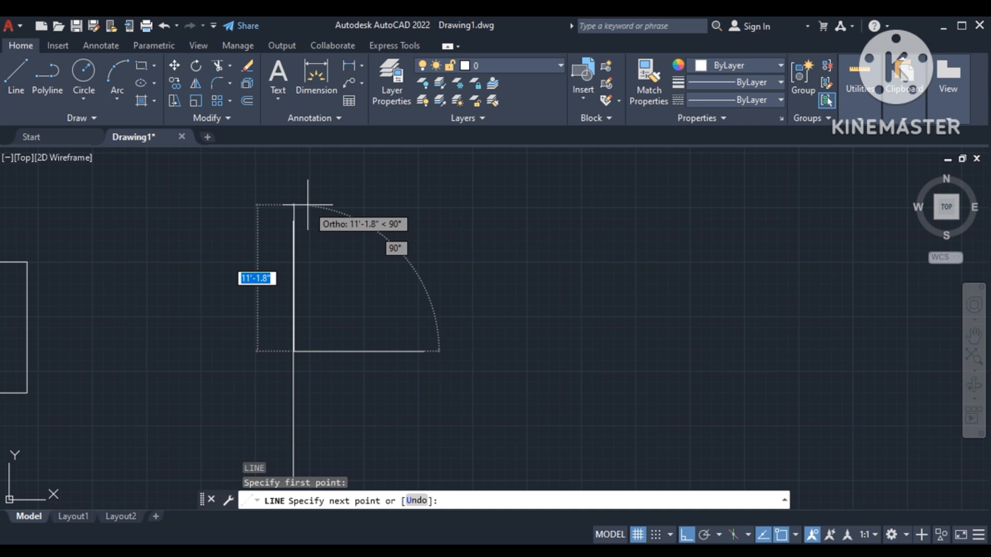
key(F8)
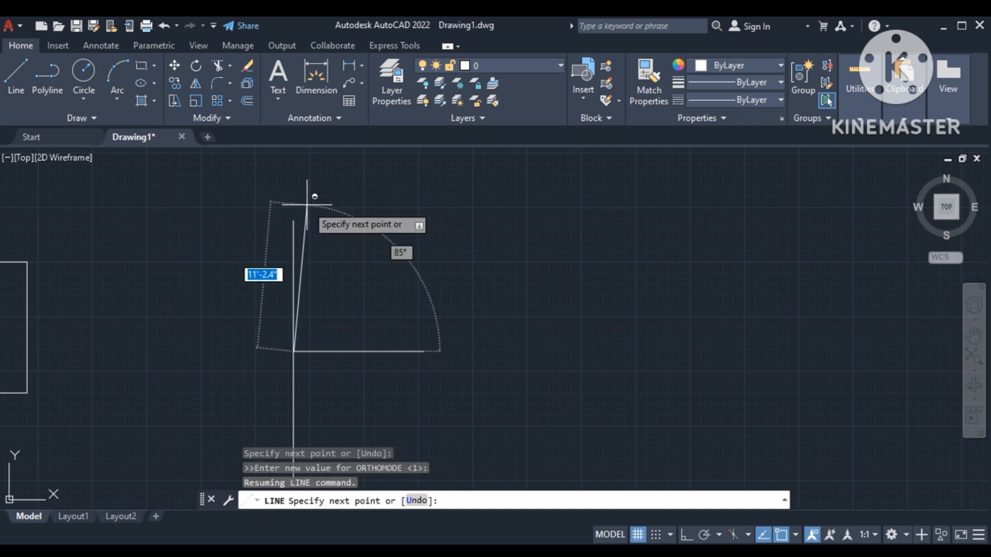
key(F8)
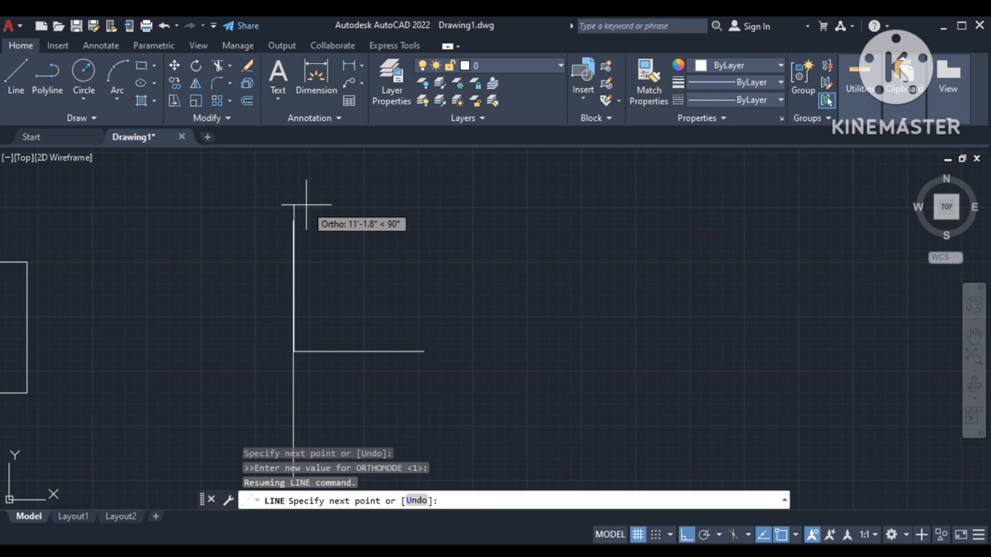
text(10')
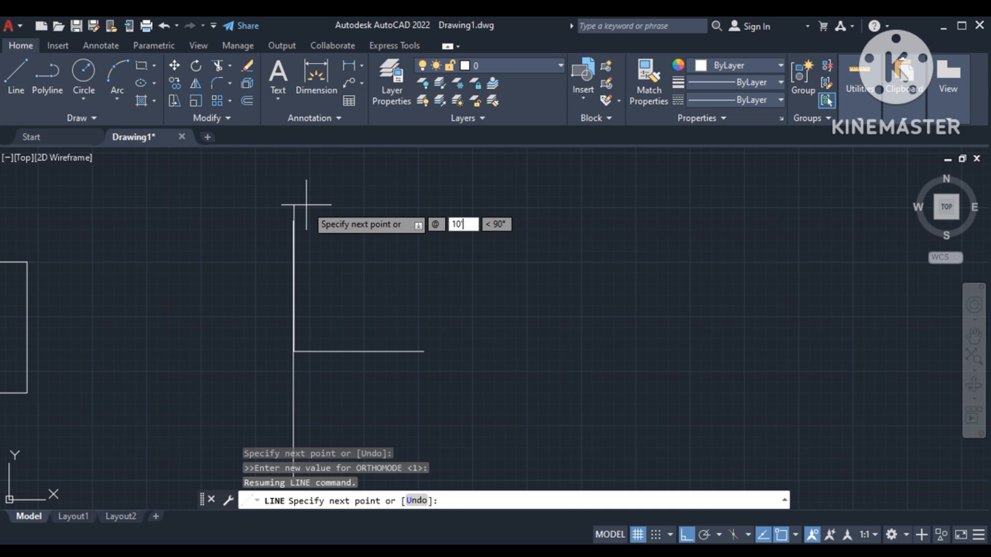
key(Return)
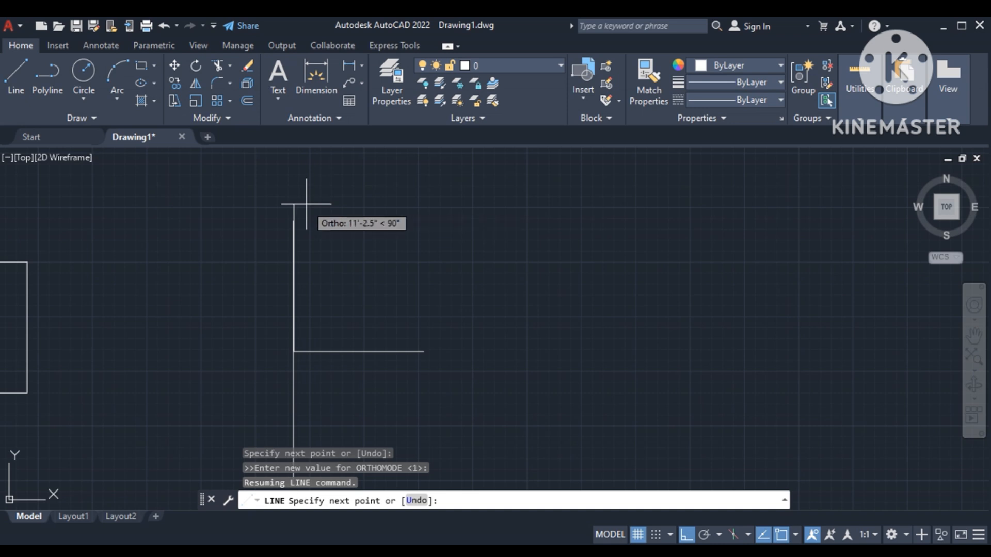
text(45)
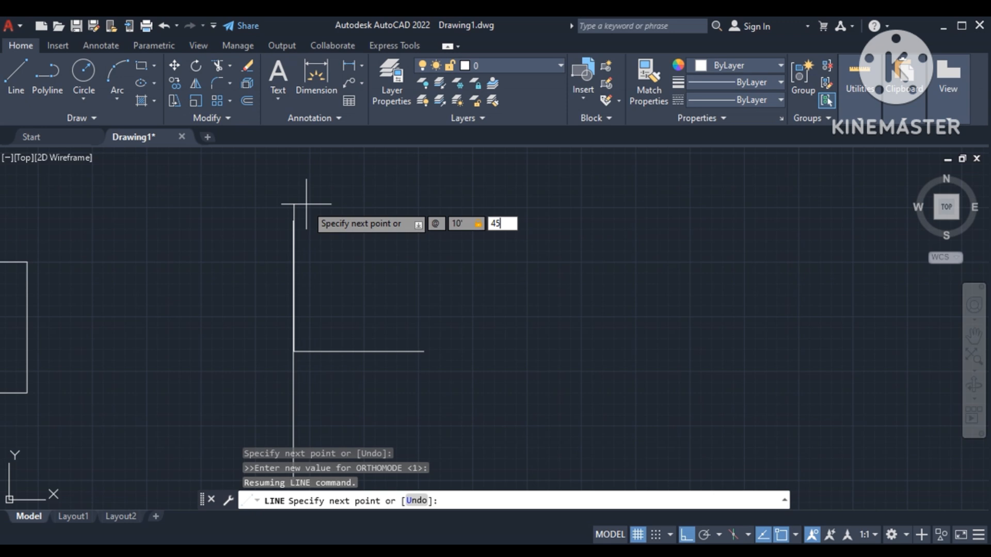
key(Return)
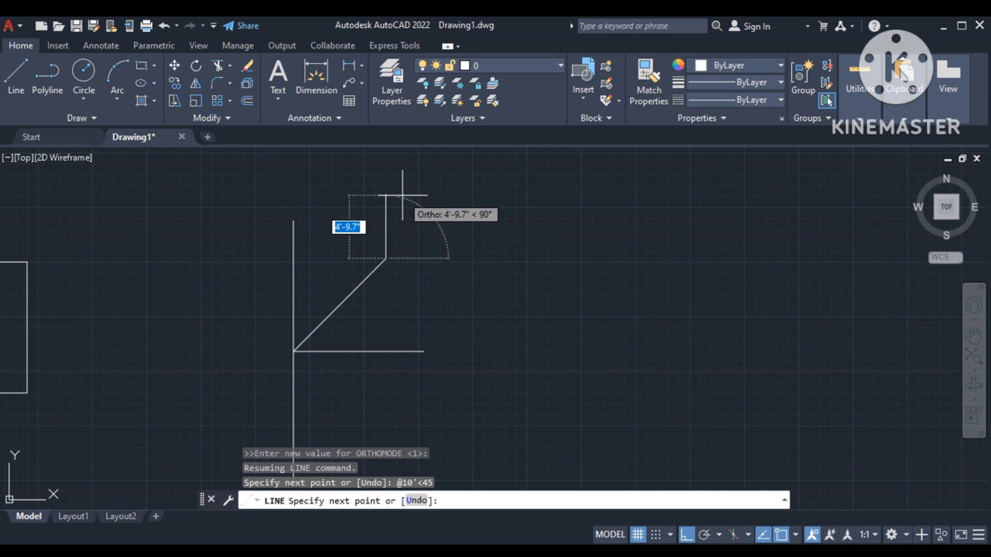
key(Return)
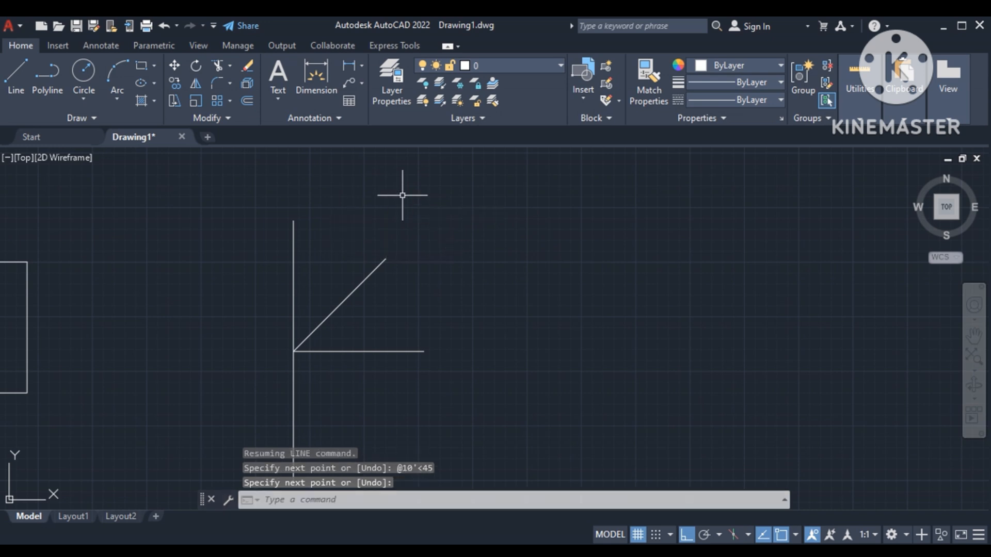
Step: Draw a 10' line at 135° from the same junction on the vertical line
scroll(398, 215, down, 2)
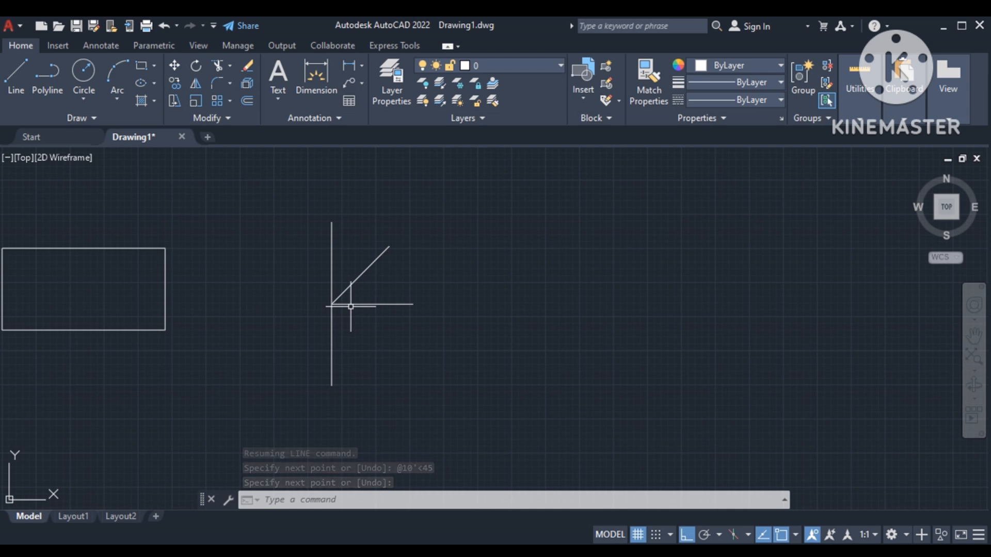
text(l)
key(Return)
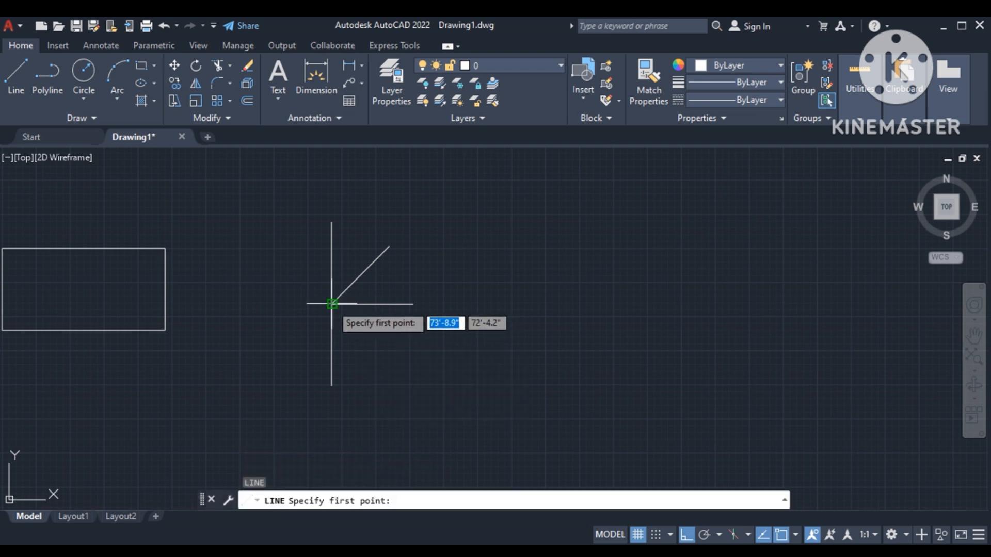
click(332, 304)
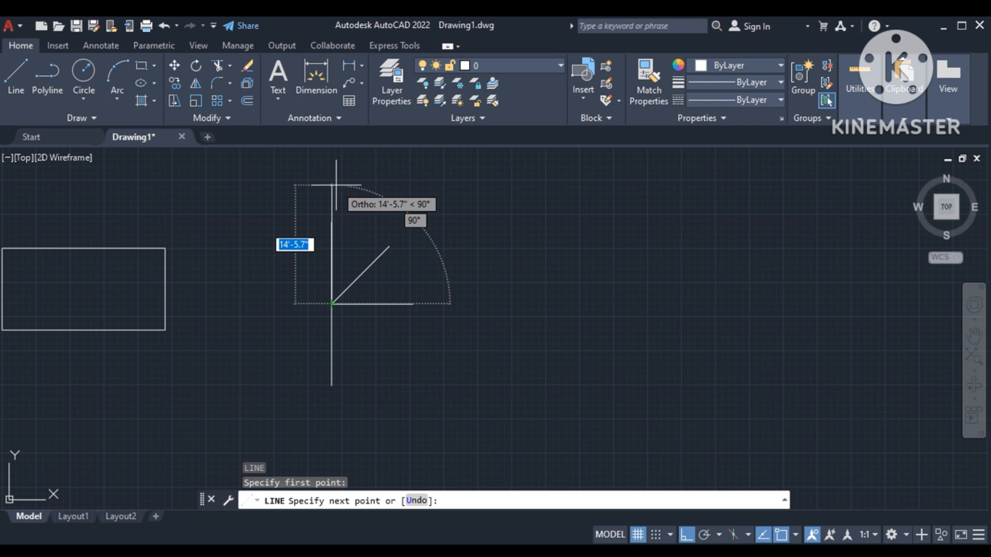
key(F8)
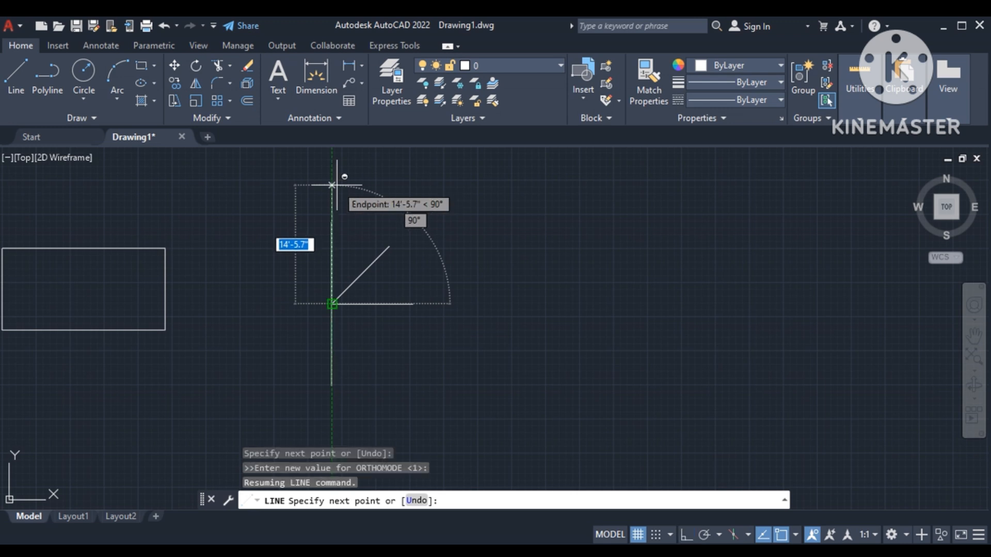
key(F8)
text(10')
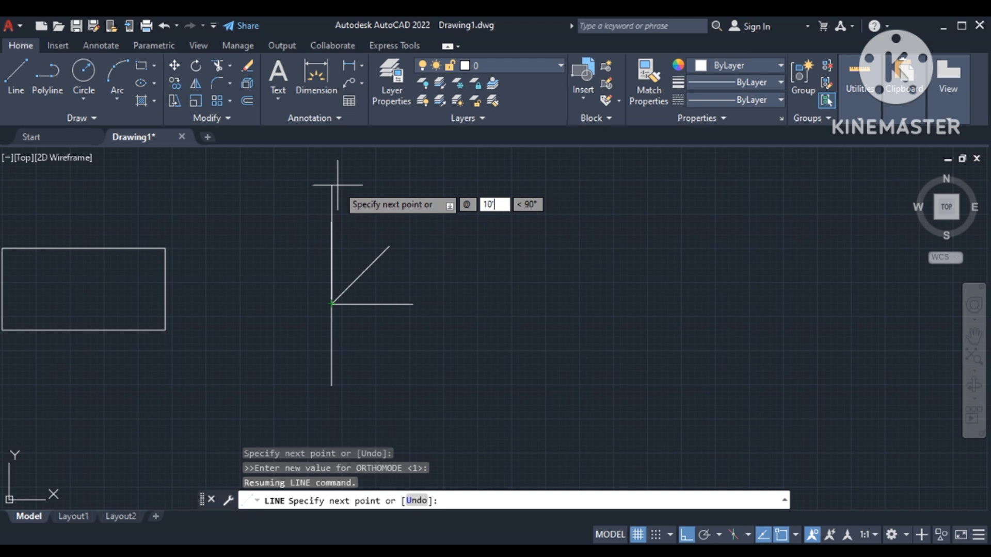
key(Tab)
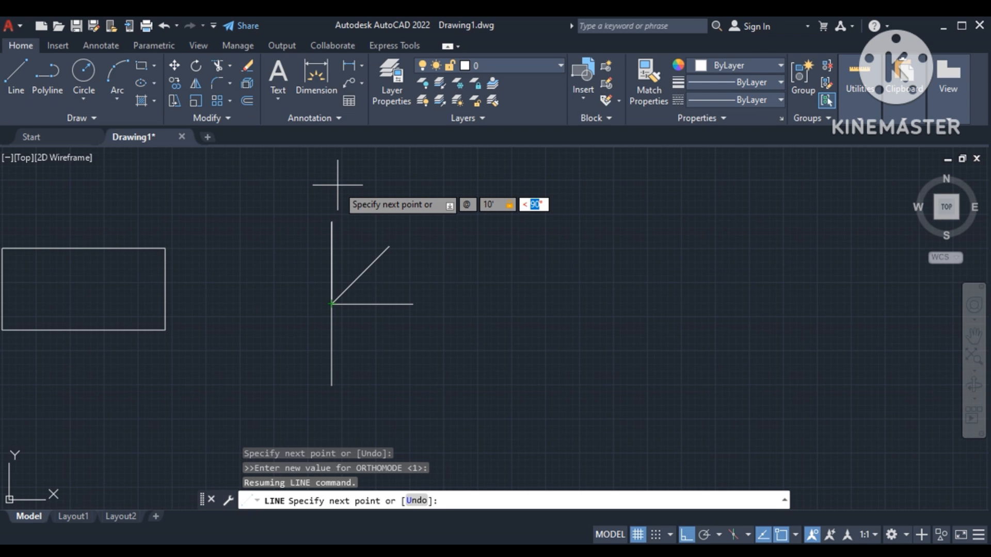
text(135)
key(Return)
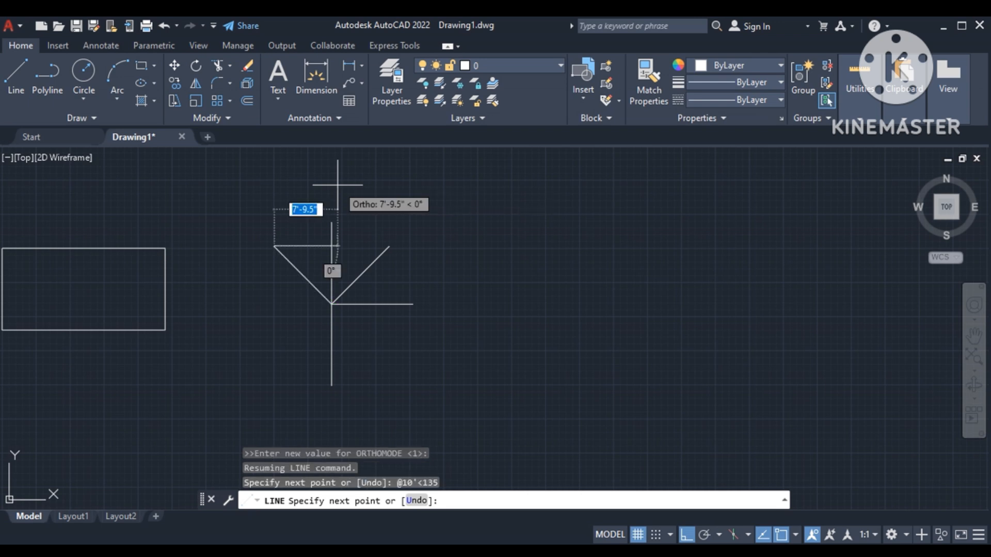
key(Return)
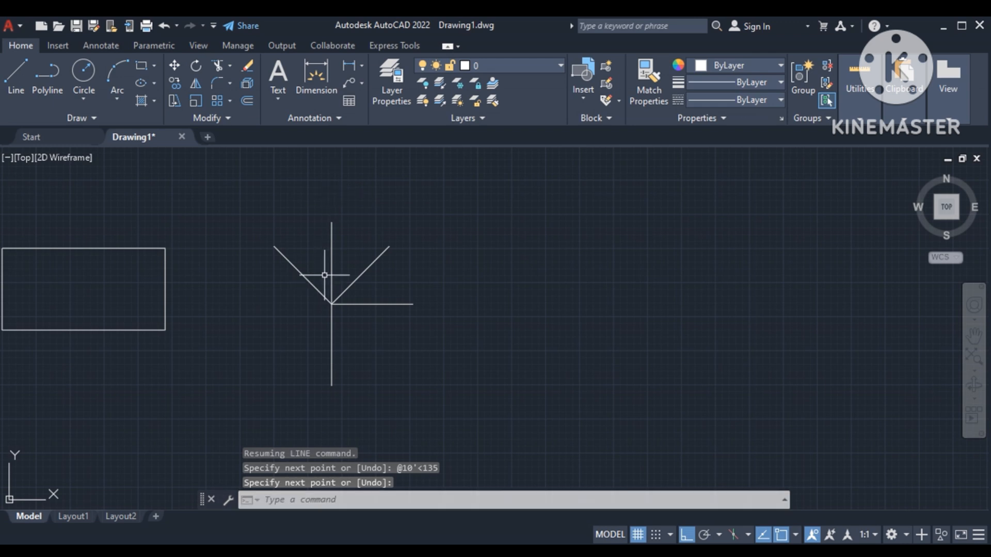
text(ll)
key(Return)
key(Escape)
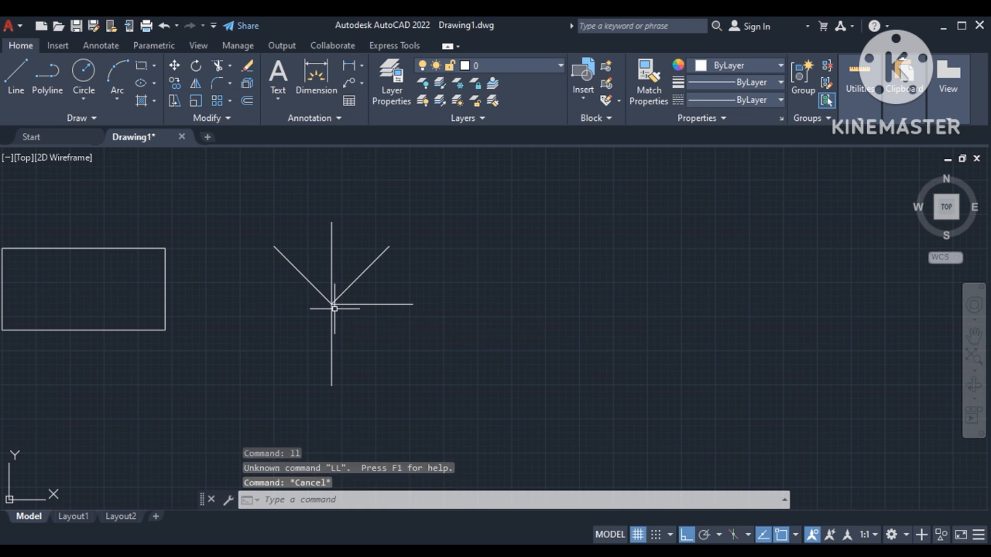
Step: Draw a 10' horizontal line leftward from the junction at the vertical line's midpoint
text(l)
key(Return)
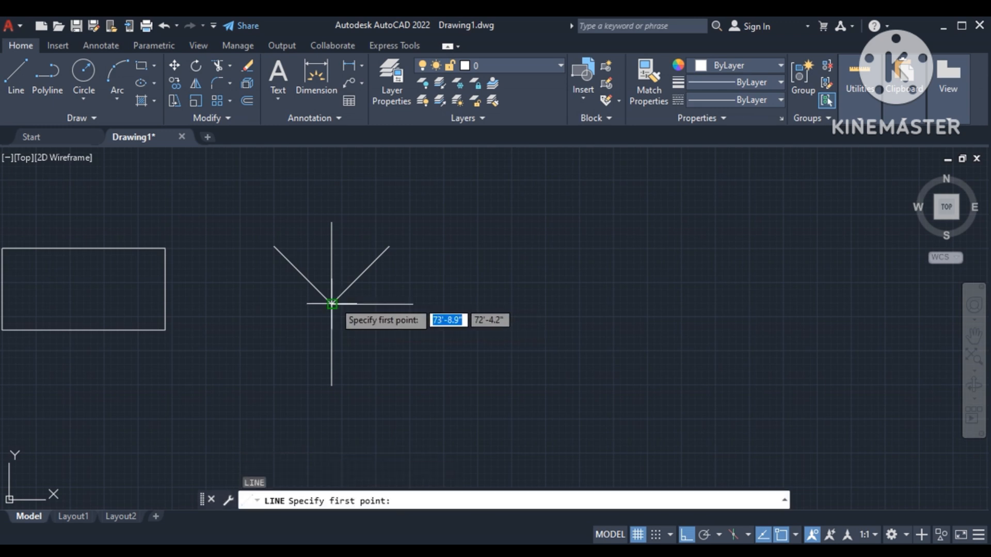
click(331, 304)
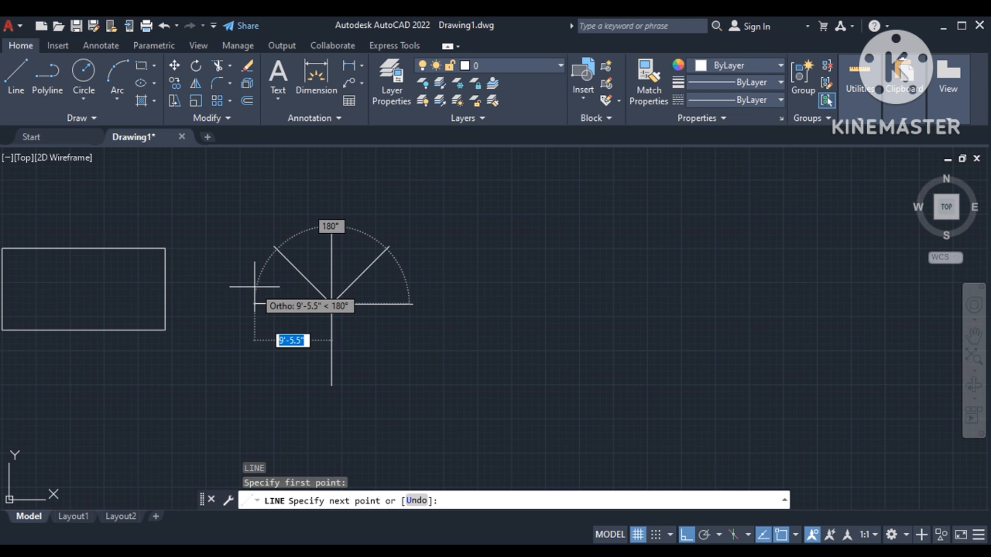
text(10')
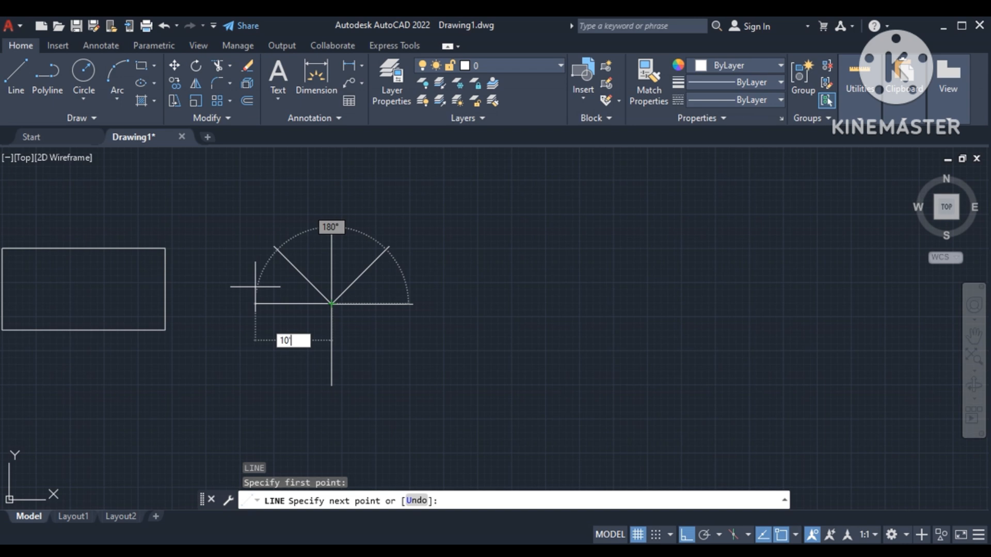
key(Return)
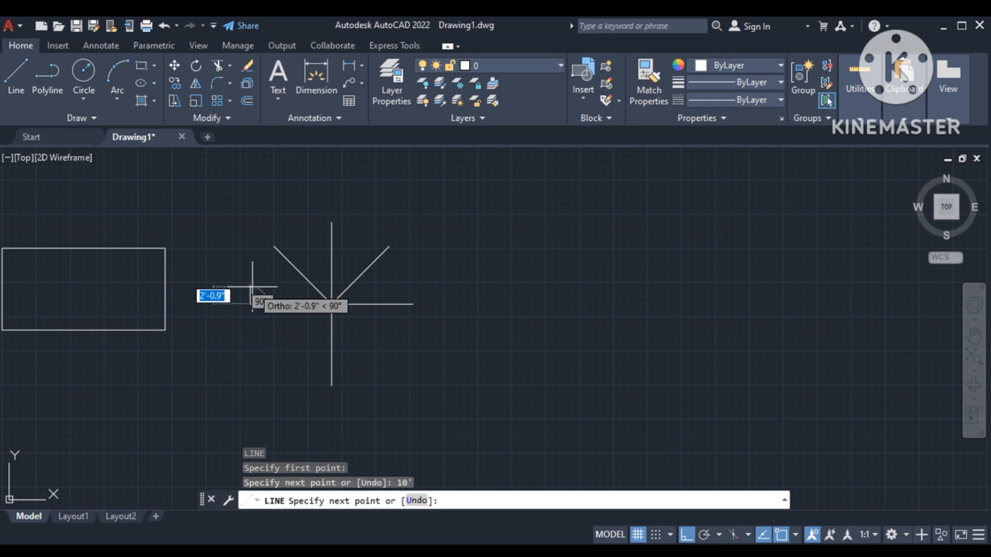
key(Return)
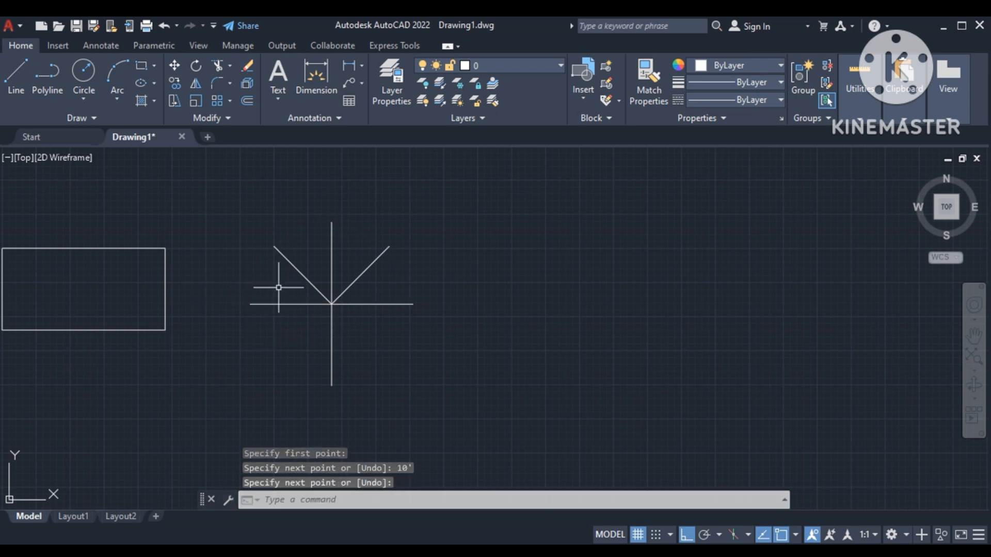
Step: Draw a 10' line at 225° from the junction at the vertical line's midpoint
text(l)
key(Return)
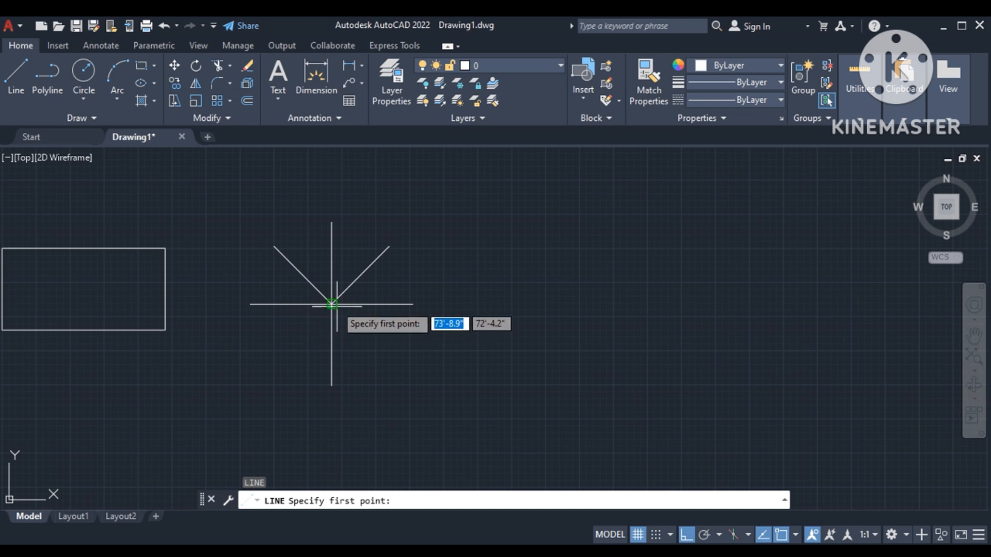
click(332, 304)
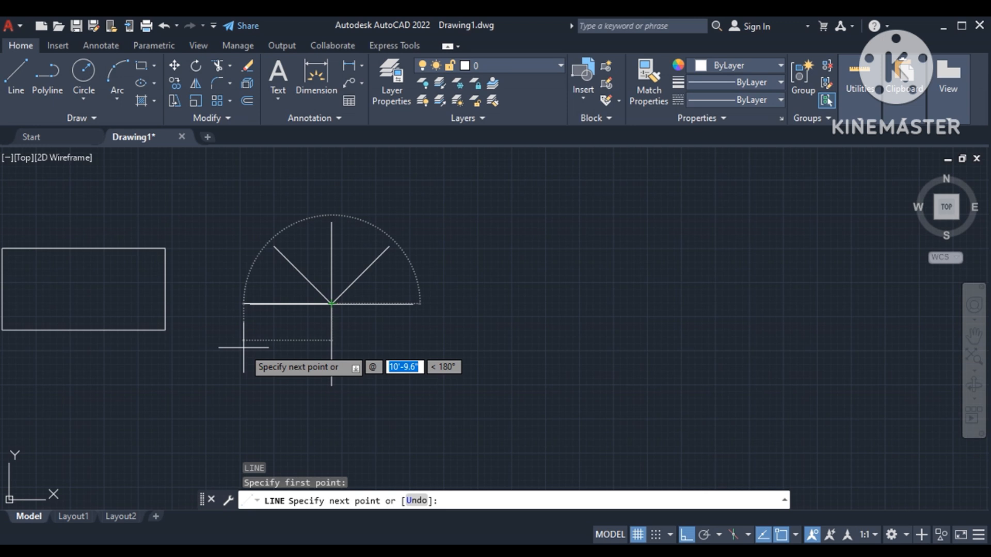
text(10')
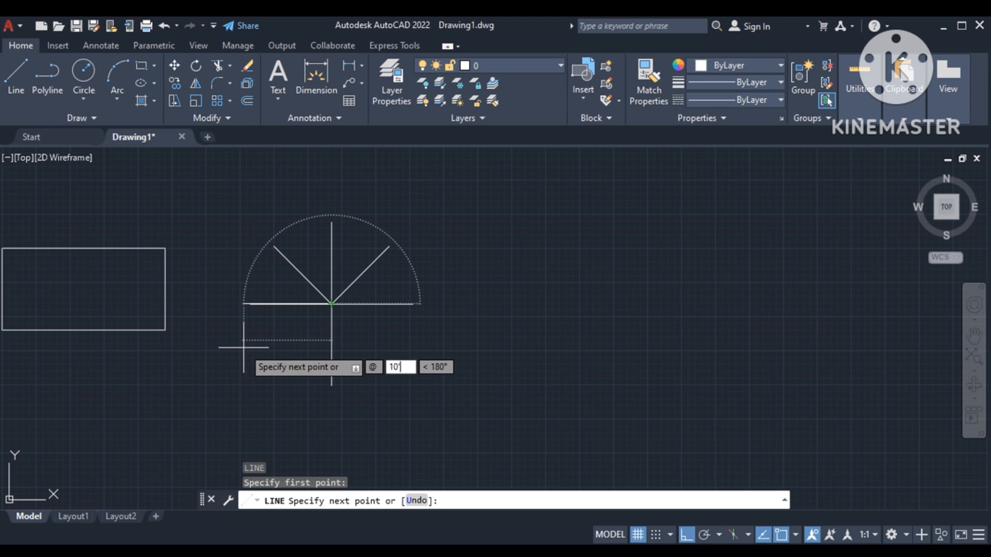
key(Return)
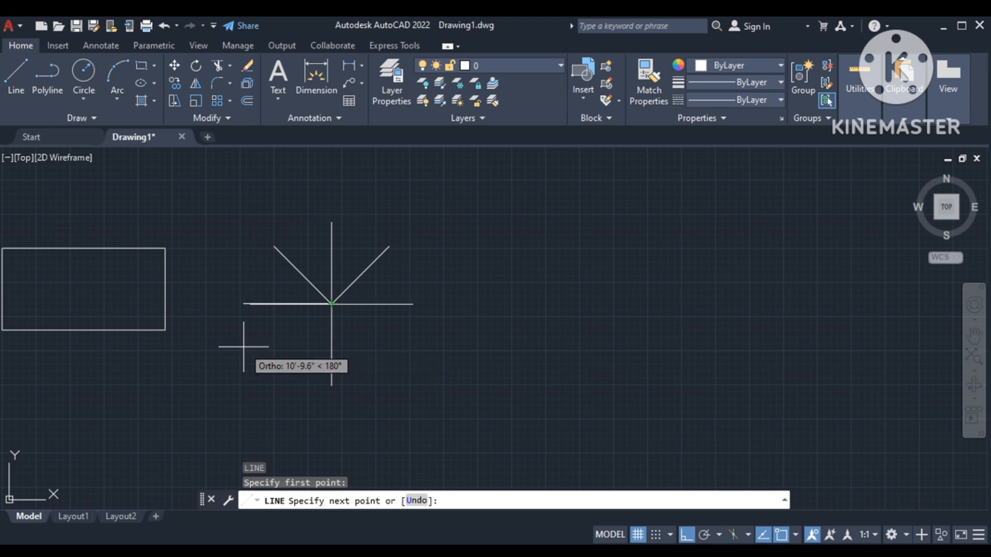
text(225)
key(Return)
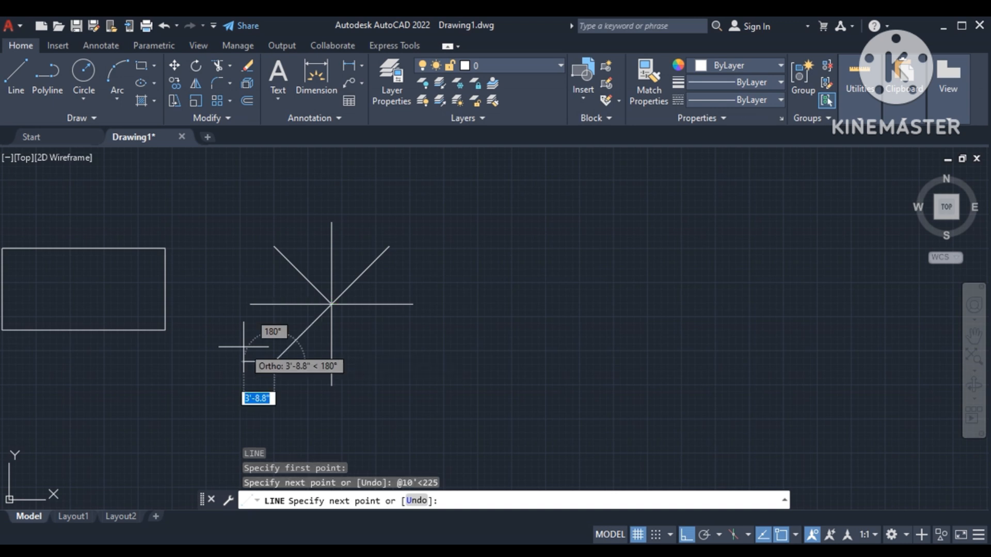
key(Return)
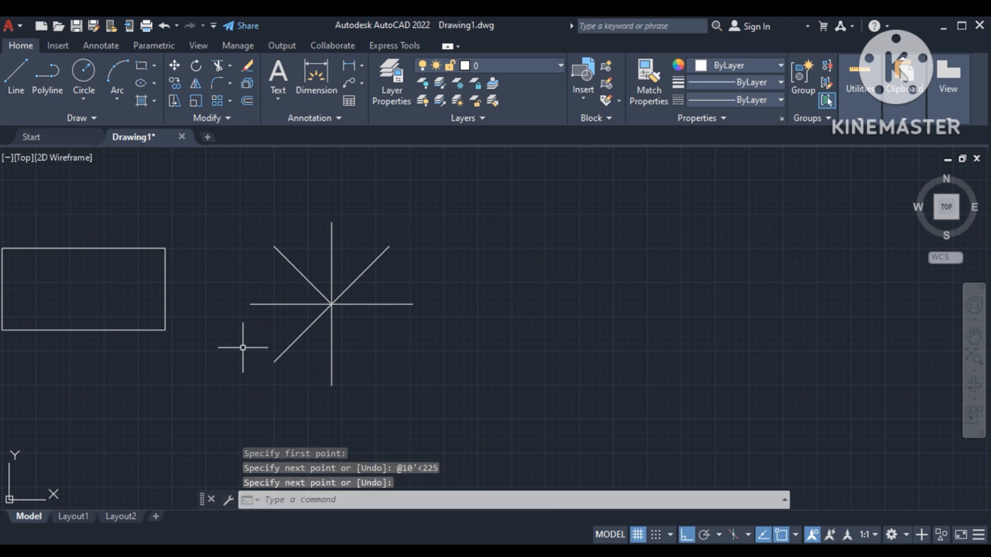
Step: Draw a 10' line at 315° from the common junction to complete the eight-armed radiating pattern
text(L)
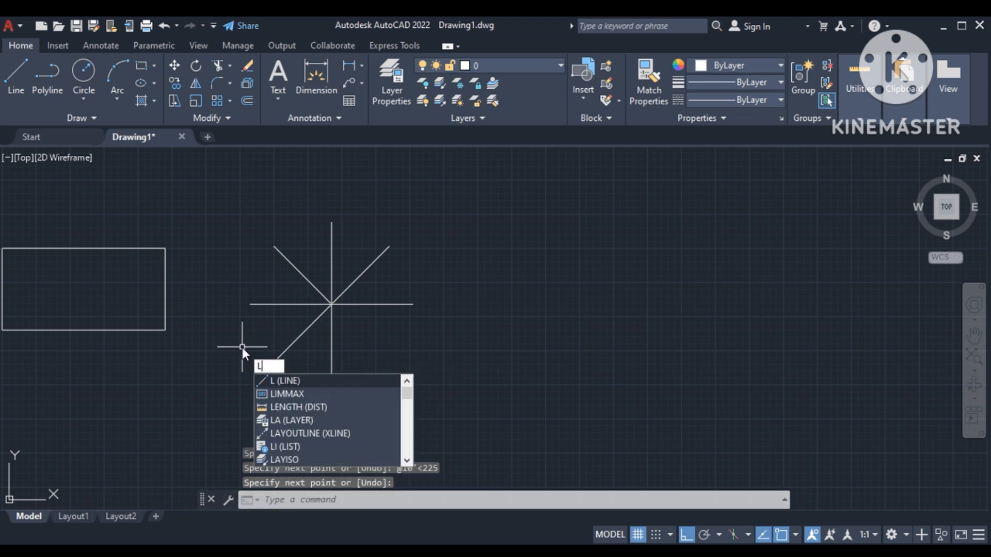
key(Return)
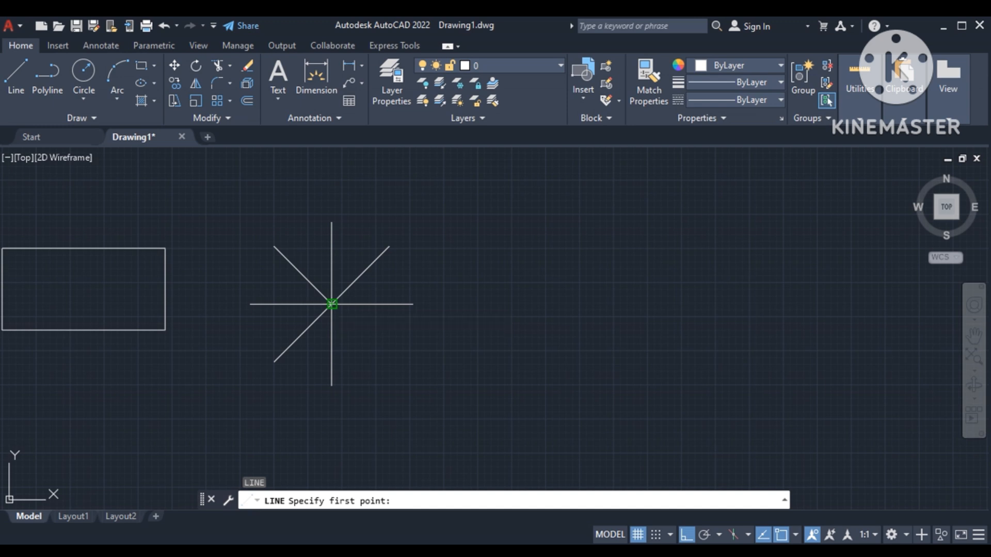
click(331, 303)
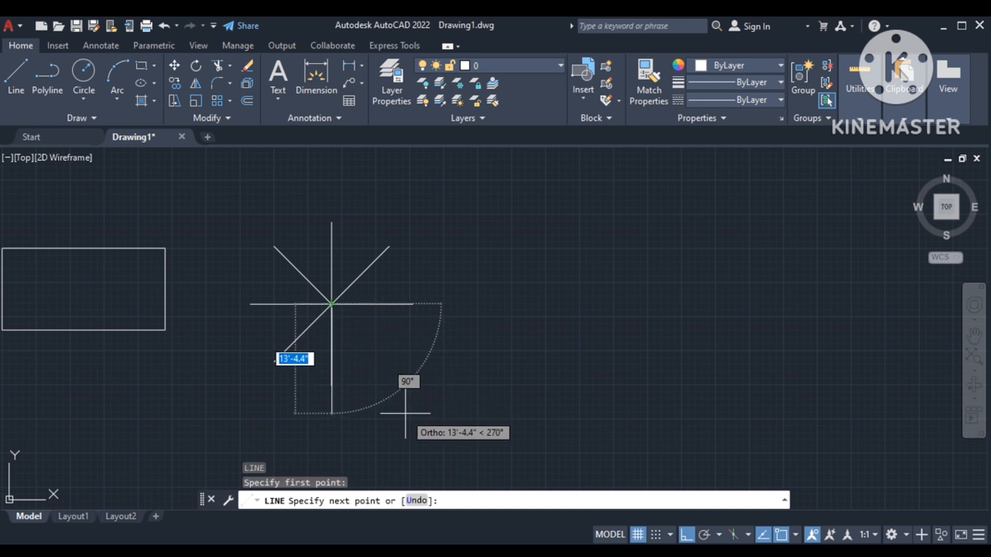
text(@)
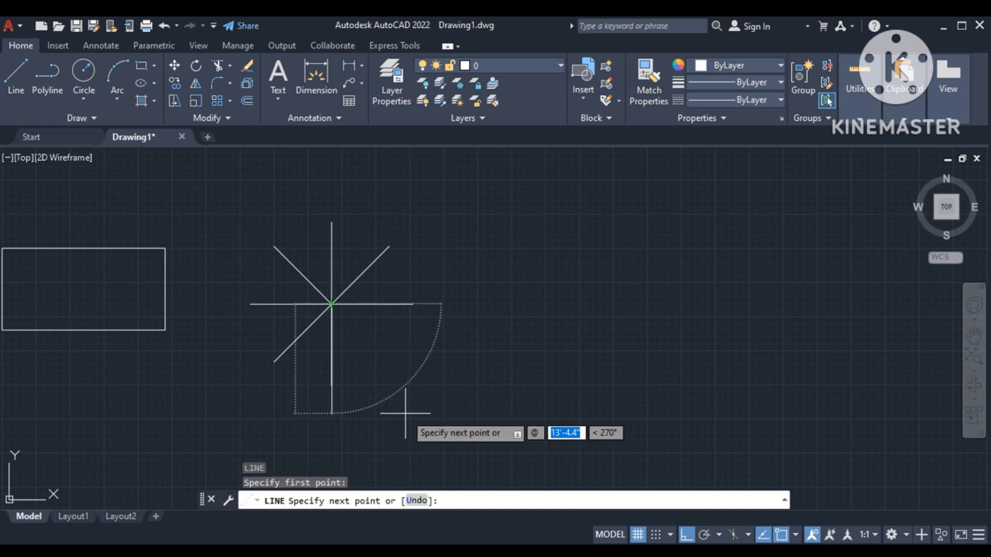
text(10')
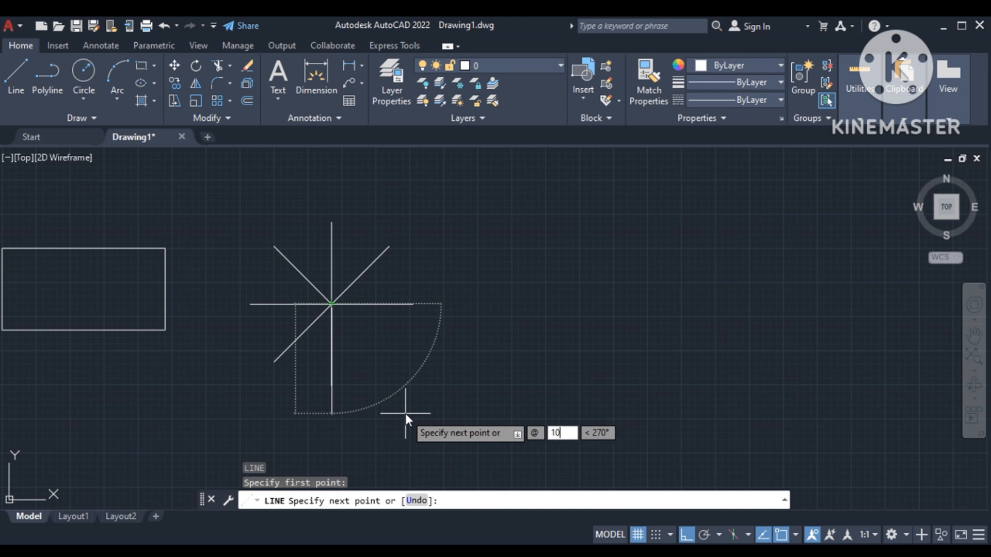
key(BackSpace)
key(BackSpace)
key(BackSpace)
key(BackSpace)
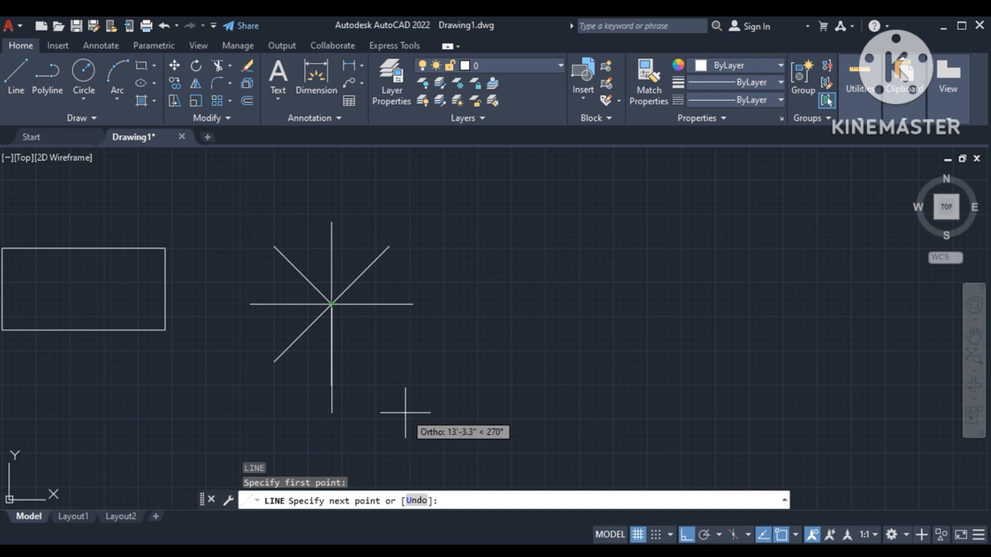
text(@10'<315)
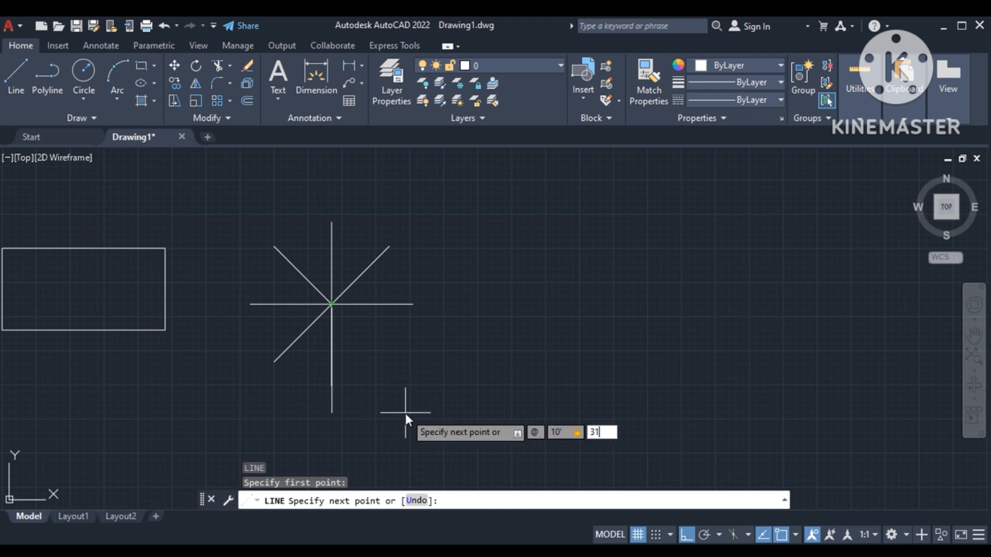
key(Return)
key(Return)
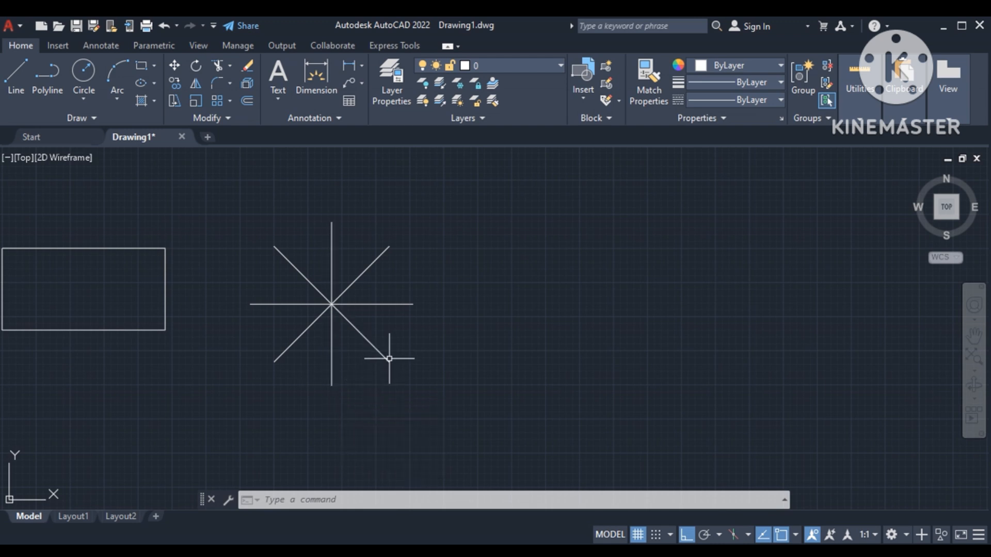
scroll(348, 235, down, 3)
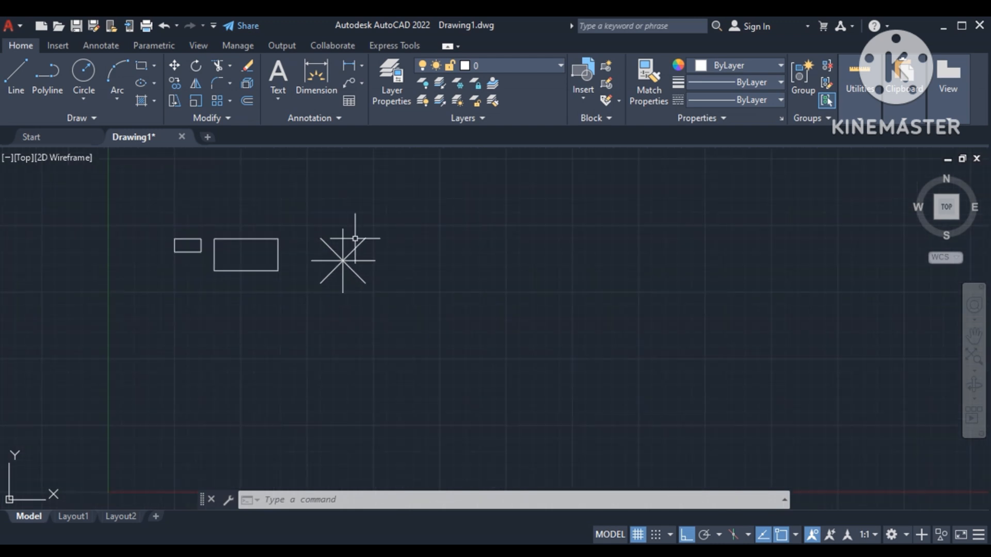